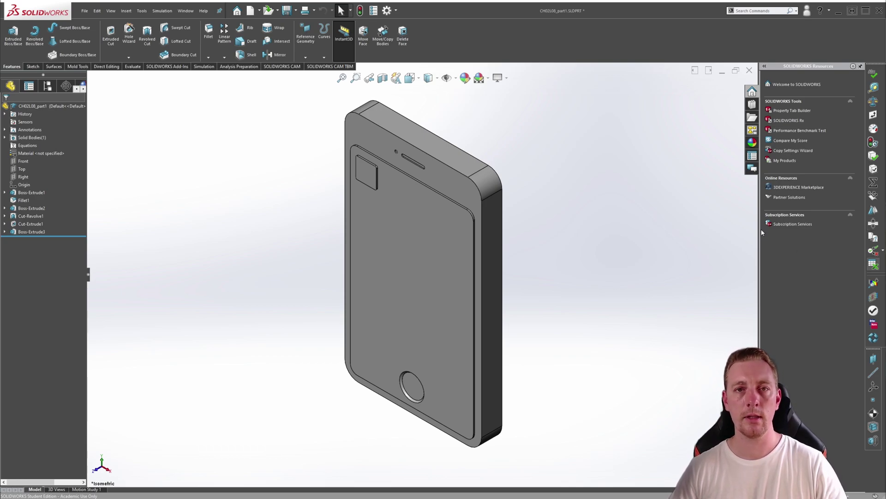
- Begin a Linear Pattern feature on the phone part, defaulting to 50 mm spacing and 4 instances
{"action": "left_click", "coordinate": [126, 12]}
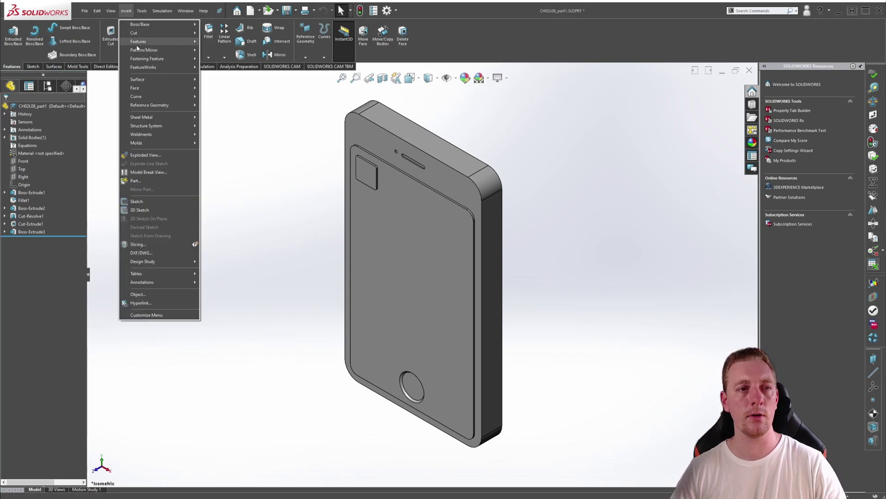
{"action": "mouse_move", "coordinate": [140, 52]}
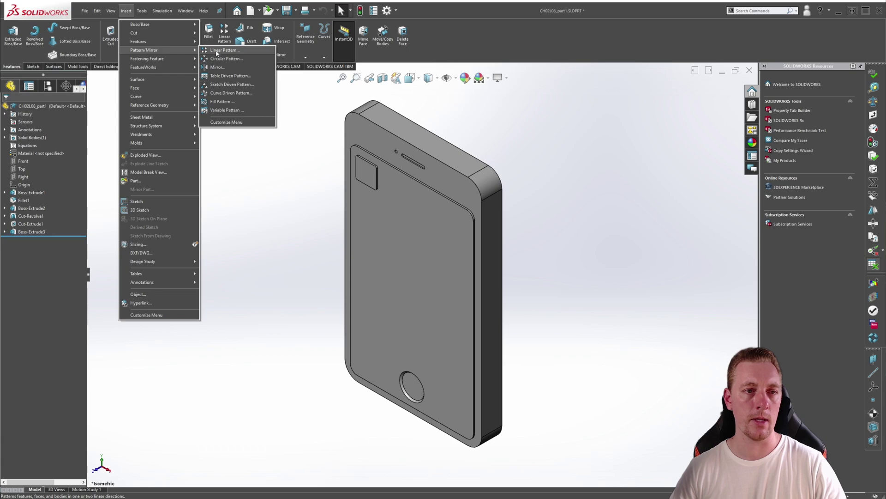
{"action": "key", "text": "Escape"}
{"action": "key", "text": "Escape"}
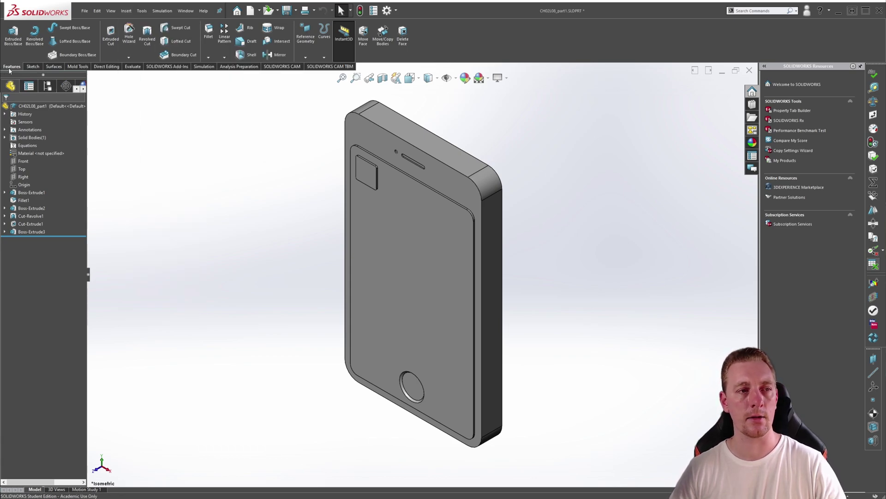
{"action": "left_click", "coordinate": [225, 41]}
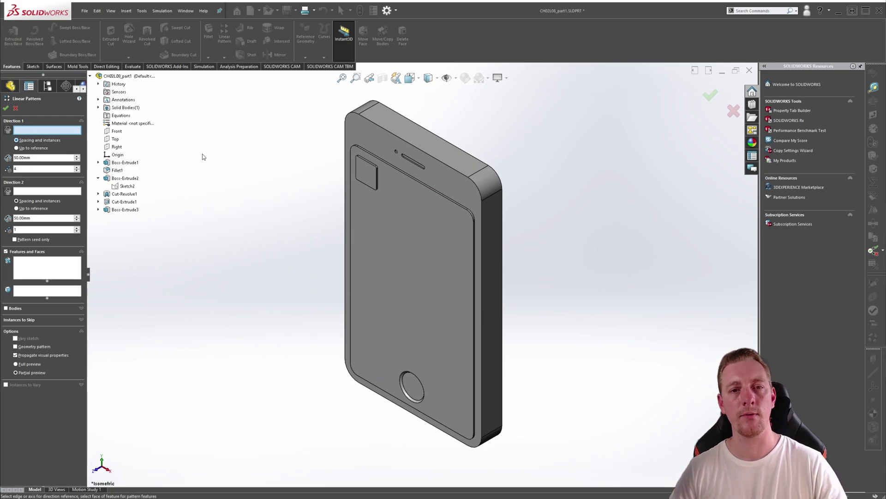
- Use the phone's top edge as Direction 1 and get ready to choose features to pattern
{"action": "left_click", "coordinate": [410, 146]}
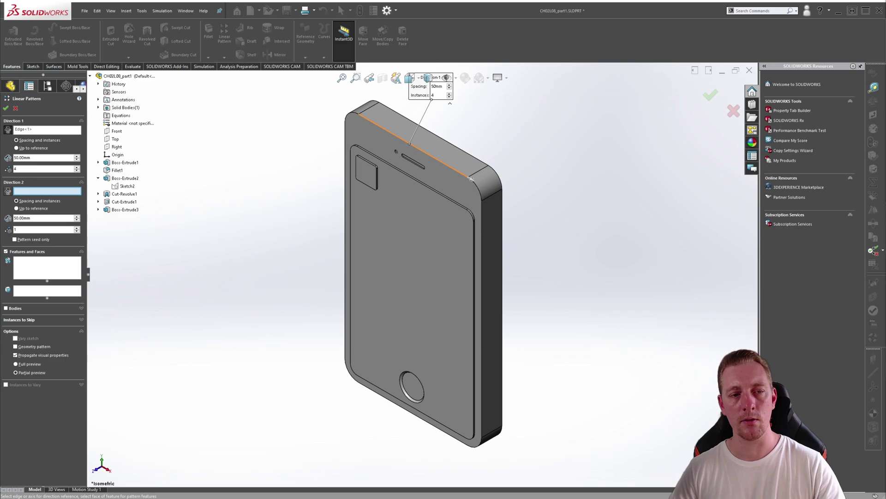
{"action": "left_click", "coordinate": [20, 267]}
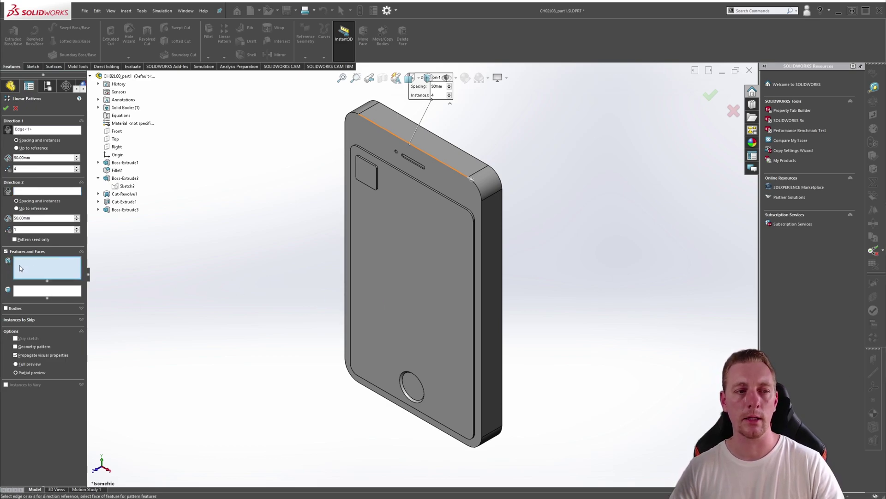
- Pattern Boss-Extrude3 along the top edge, comparing the preview in both directions
{"action": "left_click", "coordinate": [116, 210]}
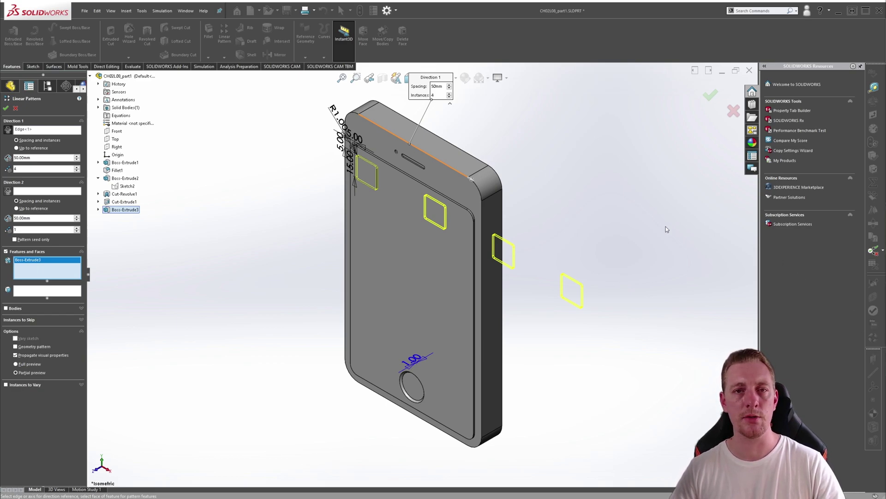
{"action": "right_click", "coordinate": [26, 130]}
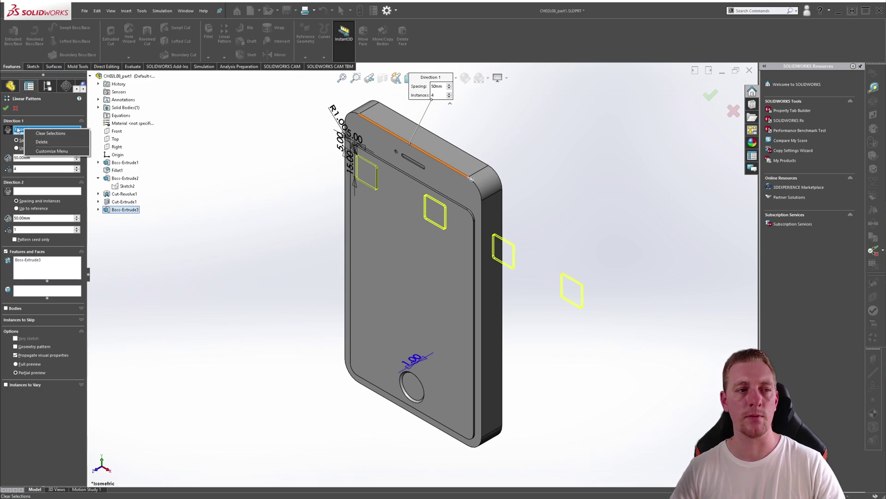
{"action": "left_click", "coordinate": [31, 120]}
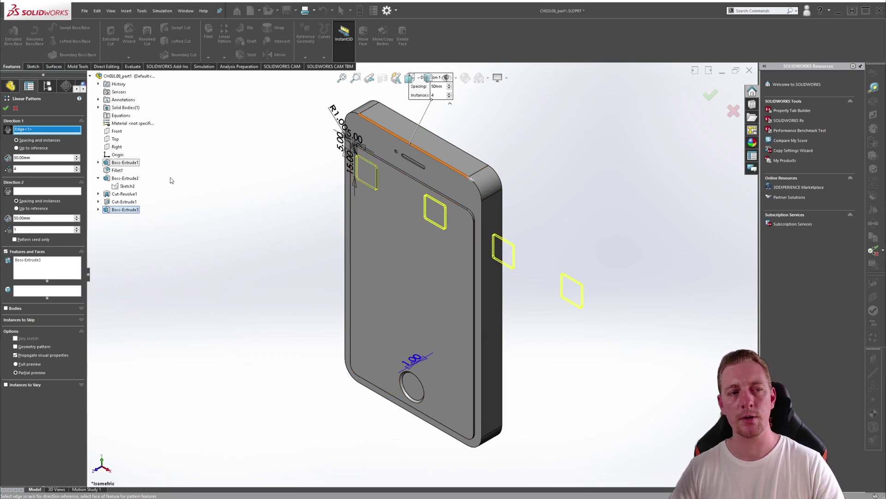
{"action": "left_click", "coordinate": [6, 130]}
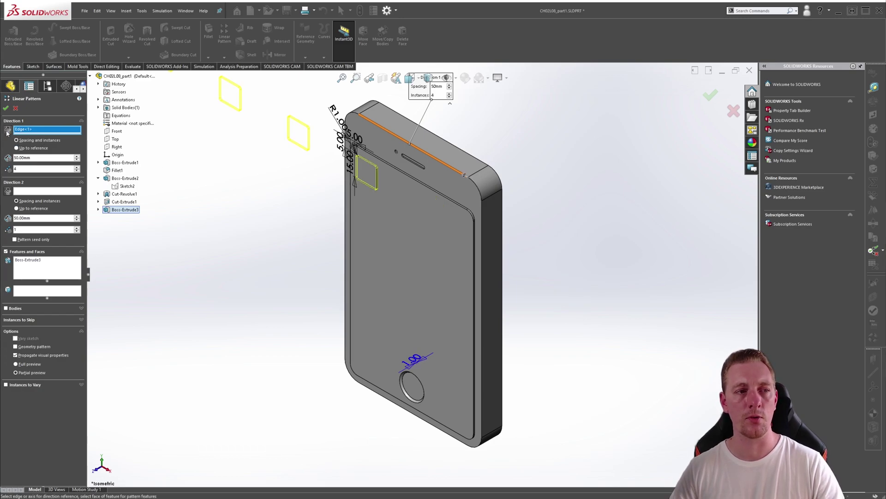
{"action": "left_click", "coordinate": [7, 131]}
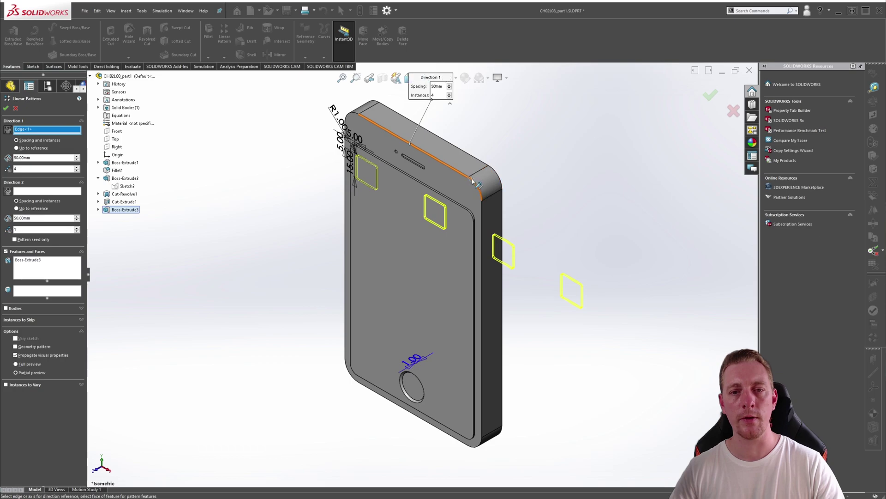
{"action": "left_click", "coordinate": [473, 182]}
{"action": "left_click", "coordinate": [474, 182]}
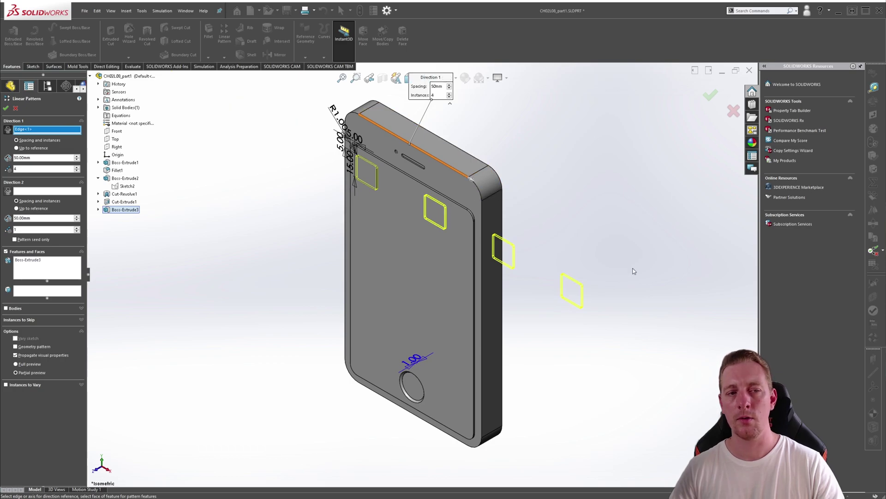
{"action": "double_click", "coordinate": [18, 168]}
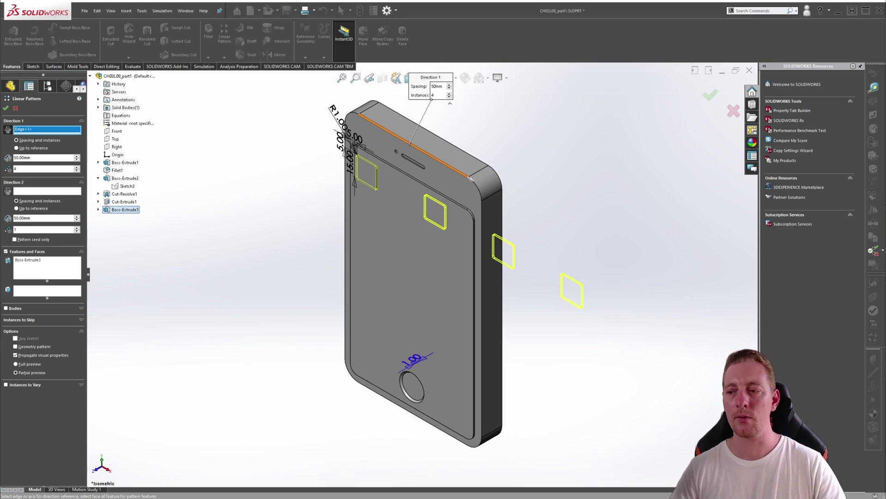
- Run the pattern up to the phone's right edge with 4 instances and a 12.5 mm offset
{"action": "left_click", "coordinate": [16, 147]}
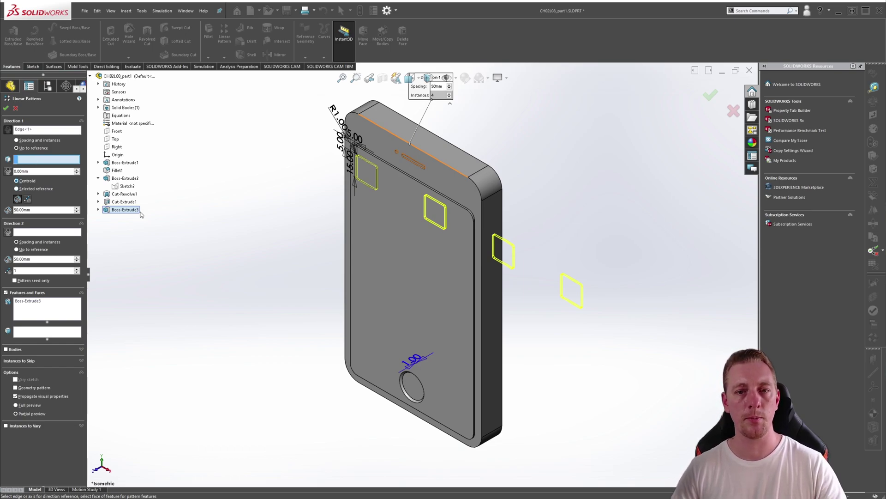
{"action": "left_click", "coordinate": [474, 273]}
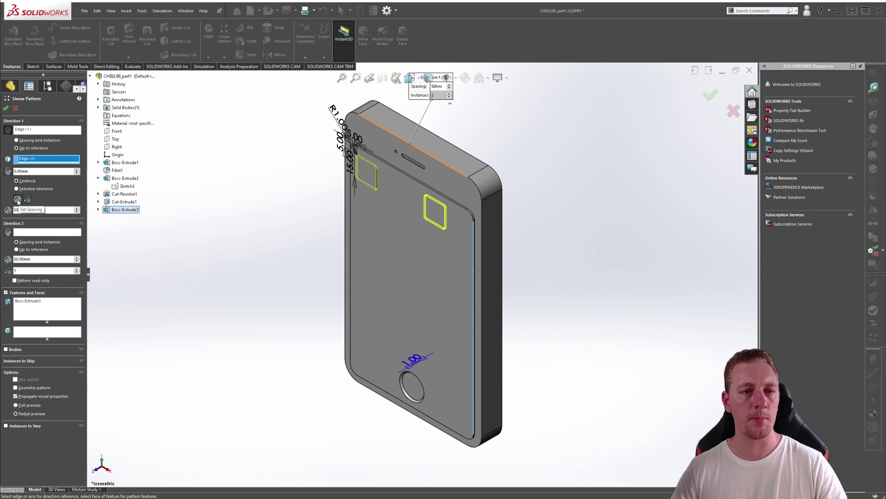
{"action": "left_click", "coordinate": [28, 201]}
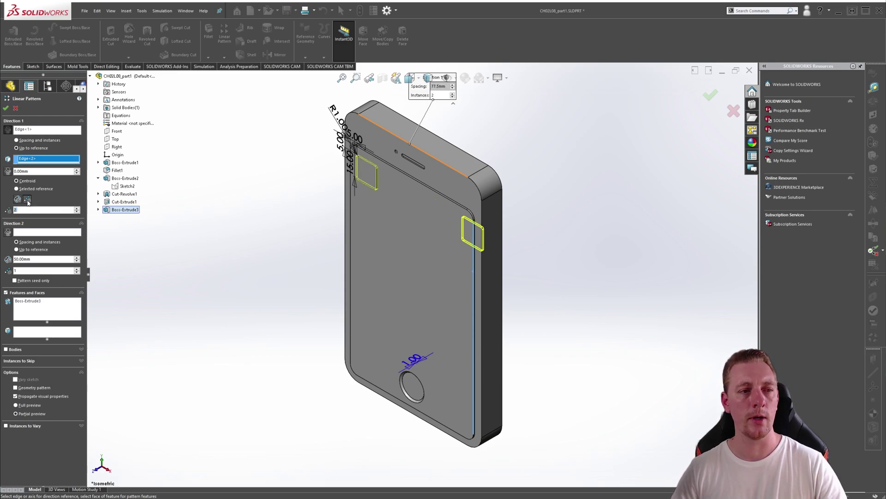
{"action": "type", "text": "4"}
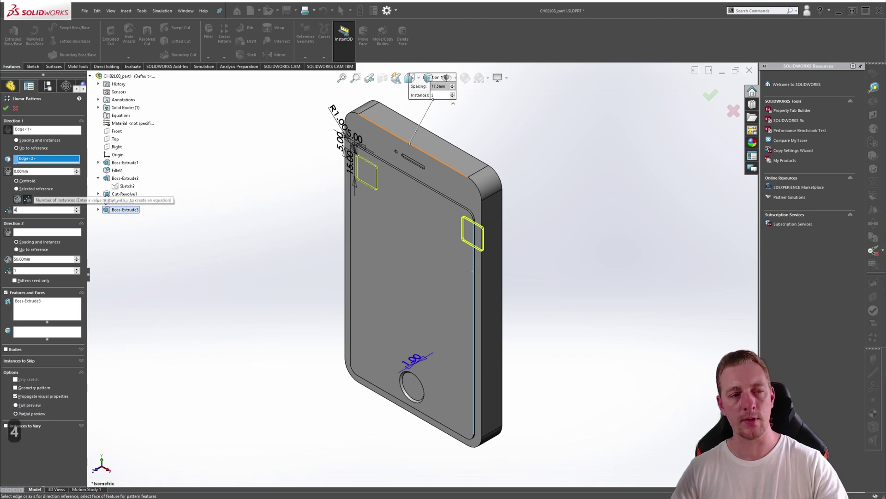
{"action": "key", "text": "Tab"}
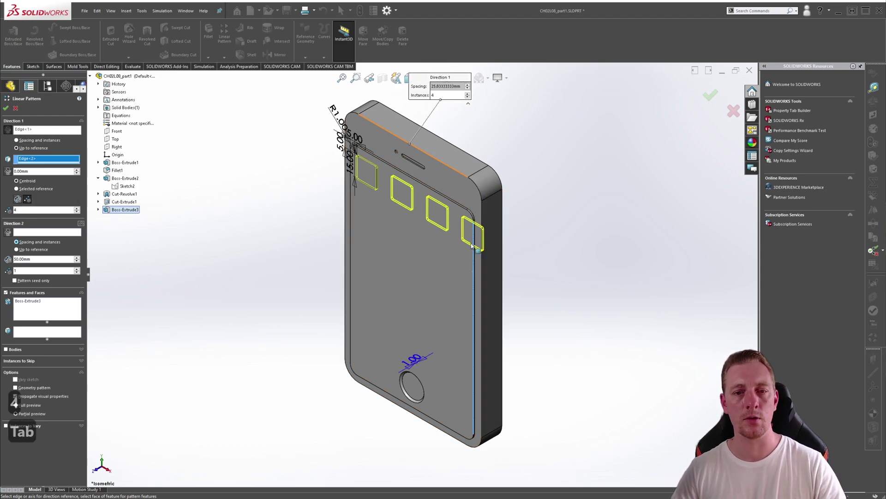
{"action": "left_click", "coordinate": [31, 171]}
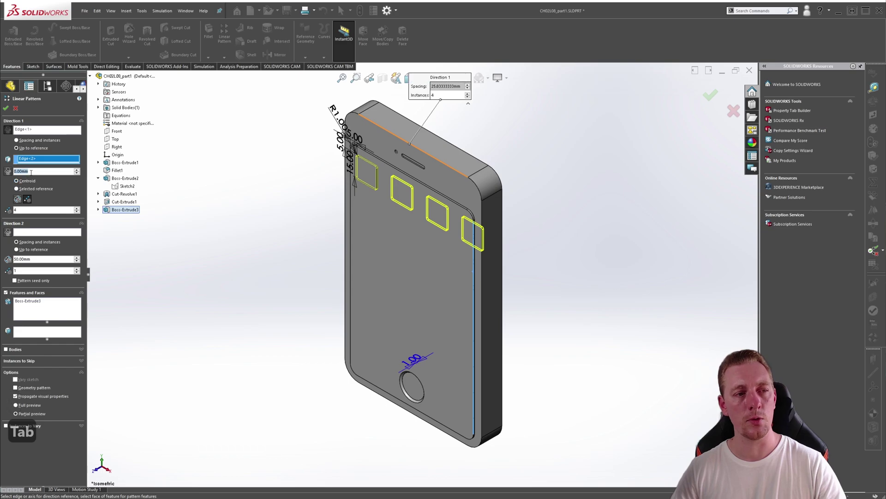
{"action": "type", "text": "12.5"}
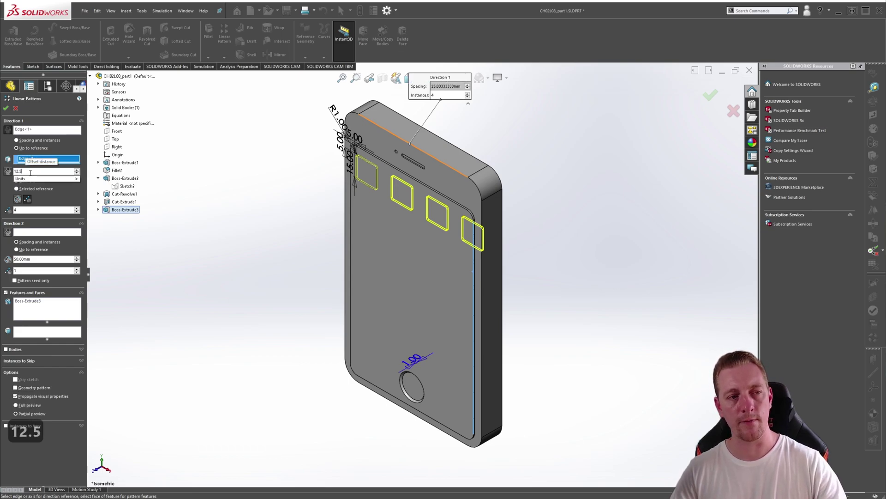
{"action": "key", "text": "Tab"}
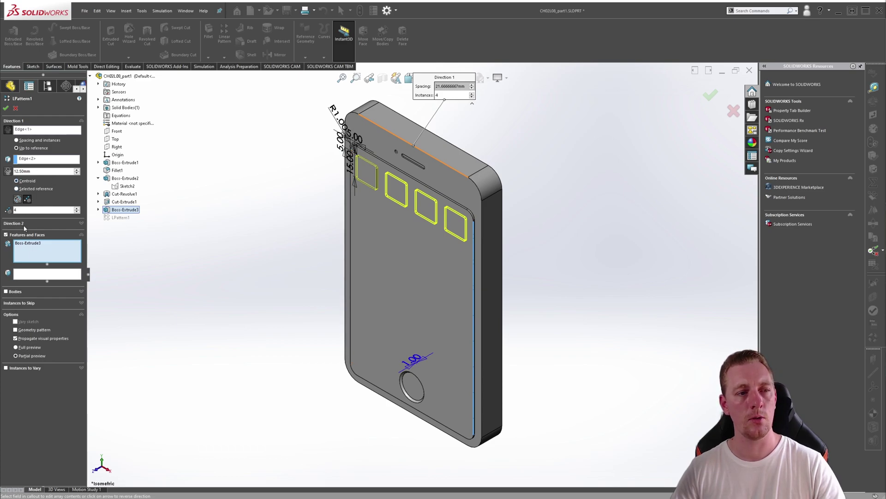
- Add Direction 2 along the phone's left edge, 20 mm spacing, 6 instances, reversed down the face
{"action": "left_click", "coordinate": [80, 223]}
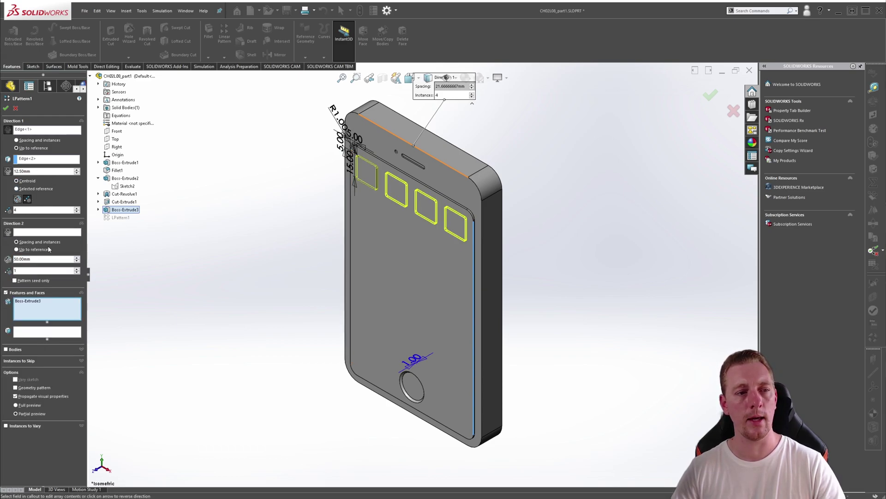
{"action": "left_click", "coordinate": [33, 233]}
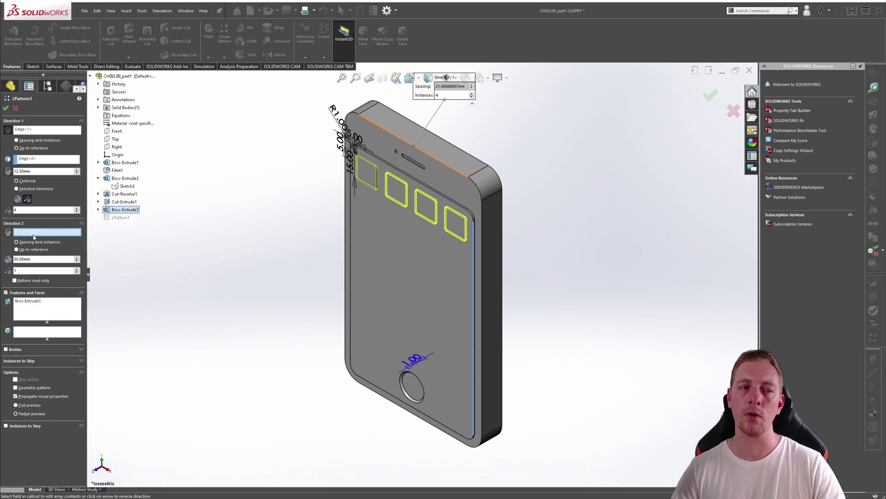
{"action": "left_click", "coordinate": [346, 257]}
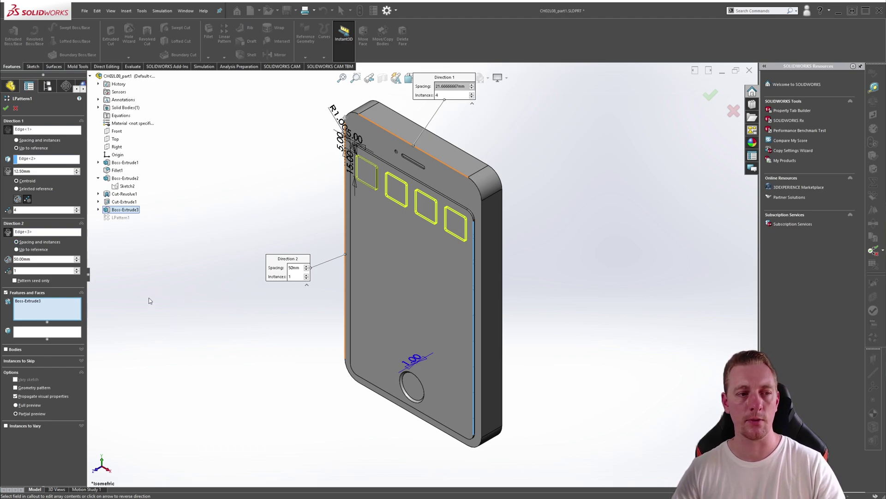
{"action": "double_click", "coordinate": [43, 259]}
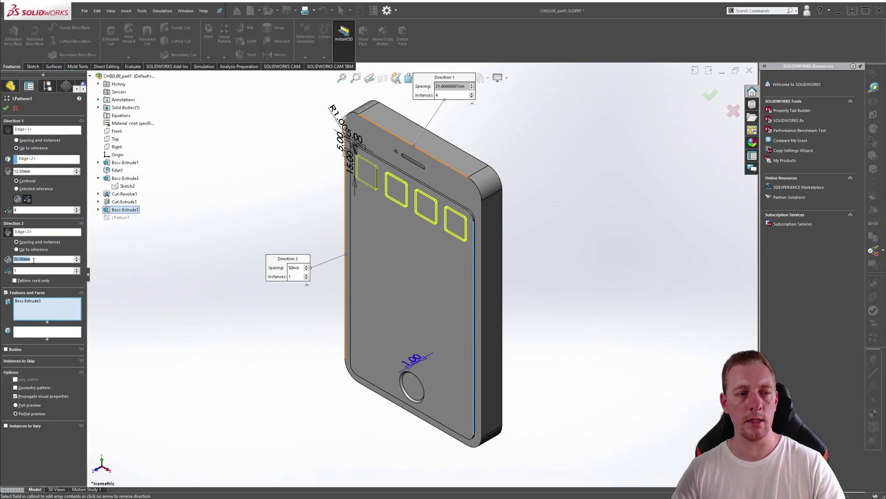
{"action": "type", "text": "20"}
{"action": "key", "text": "Tab"}
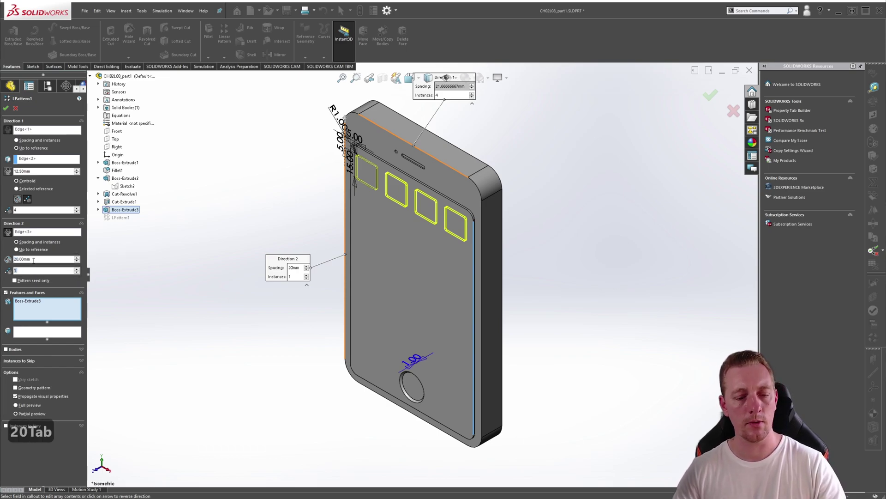
{"action": "type", "text": "6"}
{"action": "key", "text": "Tab"}
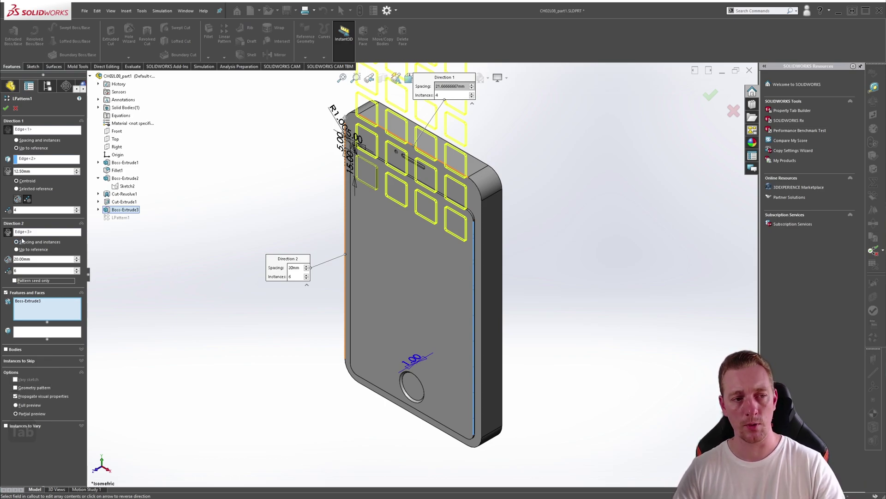
{"action": "left_click", "coordinate": [8, 232]}
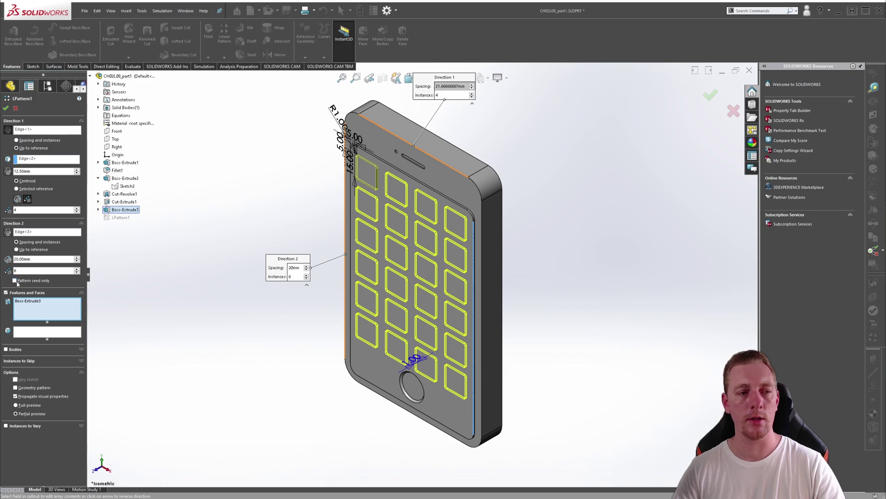
- Toggle Pattern seed only on and back off to keep the full 4×6 grid
{"action": "left_click", "coordinate": [14, 280]}
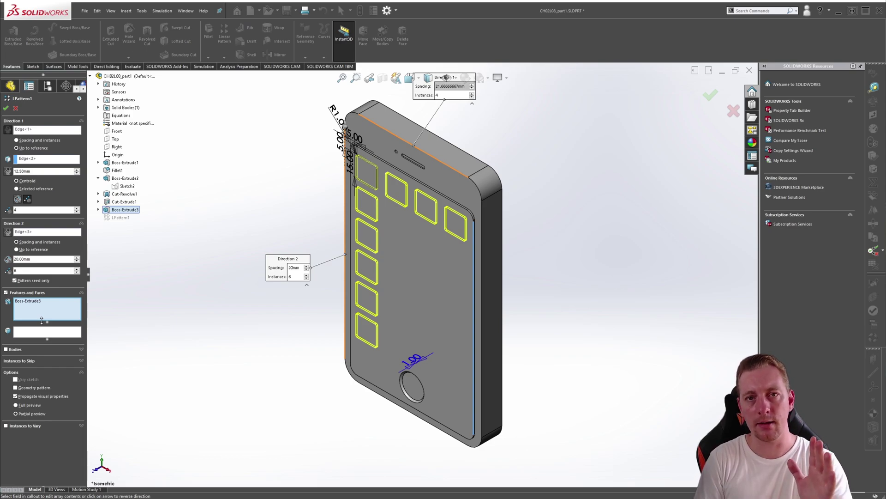
{"action": "left_click", "coordinate": [17, 281]}
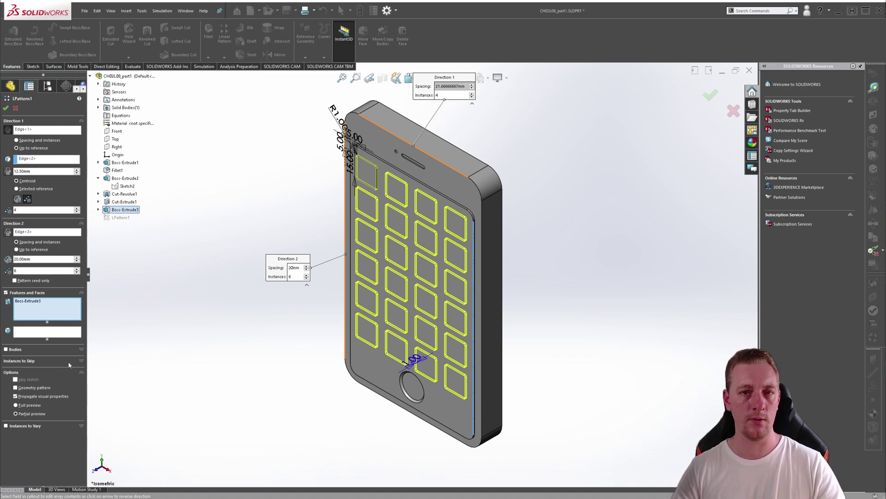
- Mark six keypad instances to skip: (3,1), (2,2), (3,3), (2,4), (3,5), (2,6)
{"action": "left_click", "coordinate": [81, 361]}
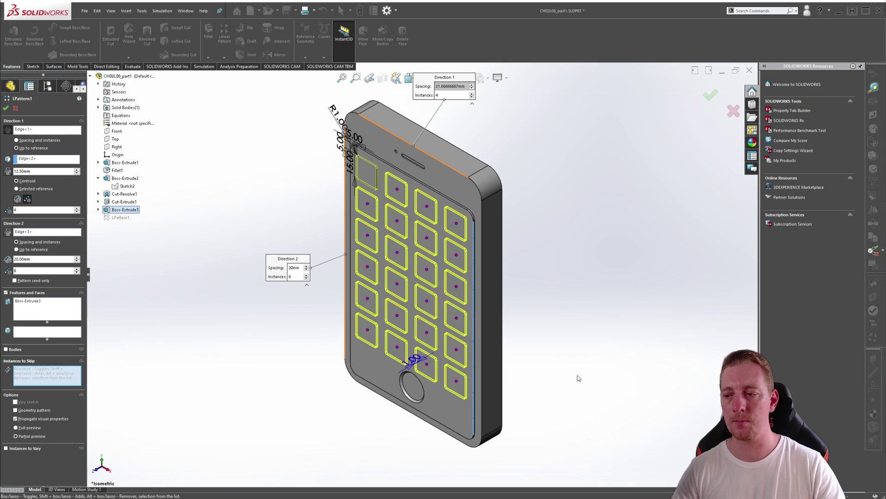
{"action": "left_click", "coordinate": [427, 206]}
{"action": "left_click", "coordinate": [397, 220]}
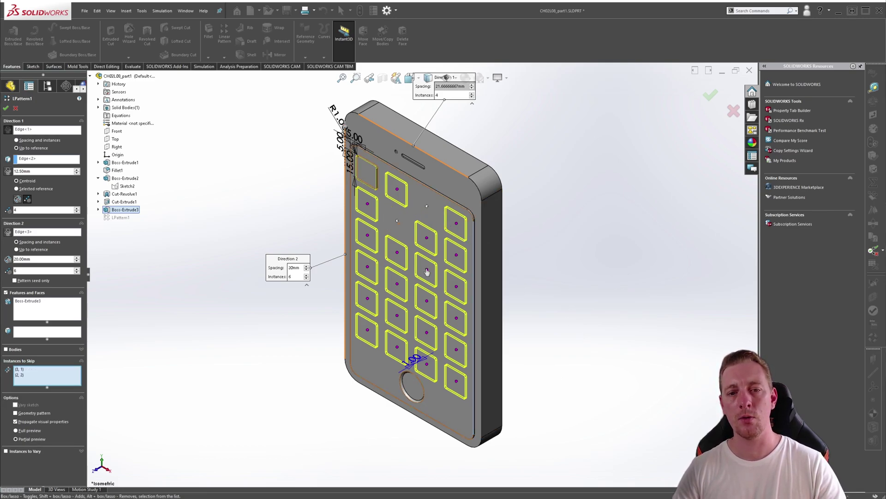
{"action": "left_click", "coordinate": [427, 270]}
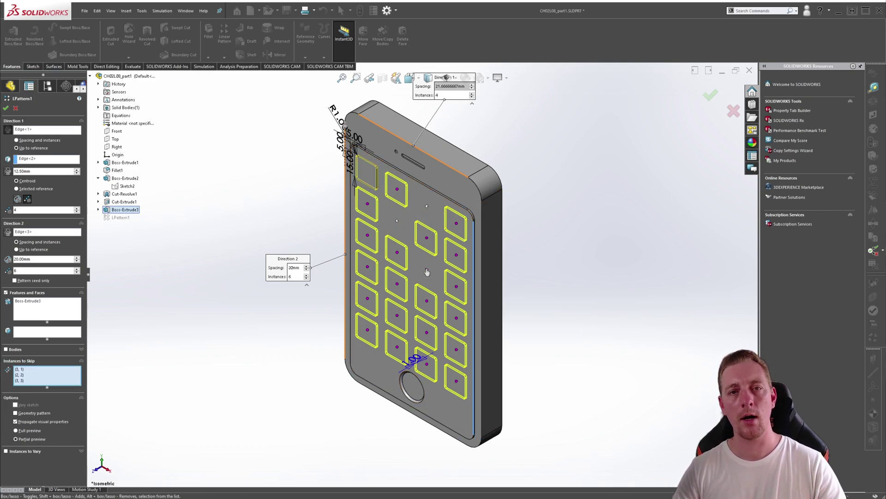
{"action": "left_click", "coordinate": [397, 284]}
{"action": "left_click", "coordinate": [428, 332]}
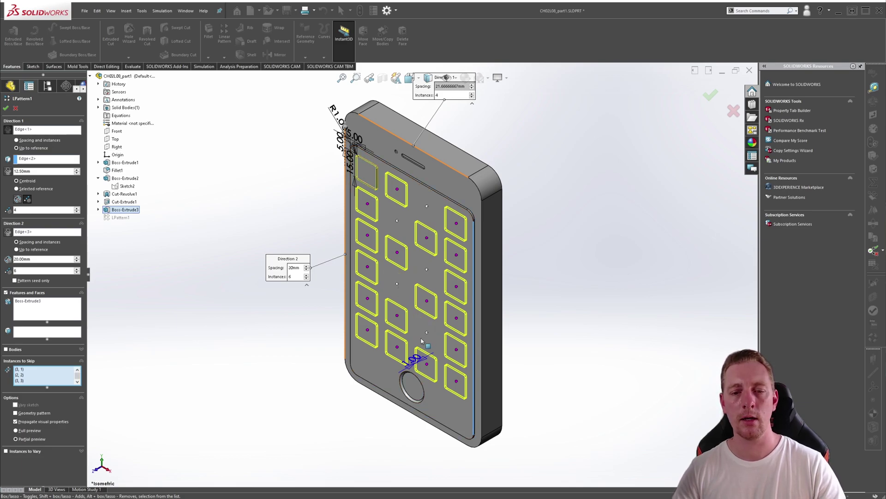
{"action": "left_click", "coordinate": [397, 347]}
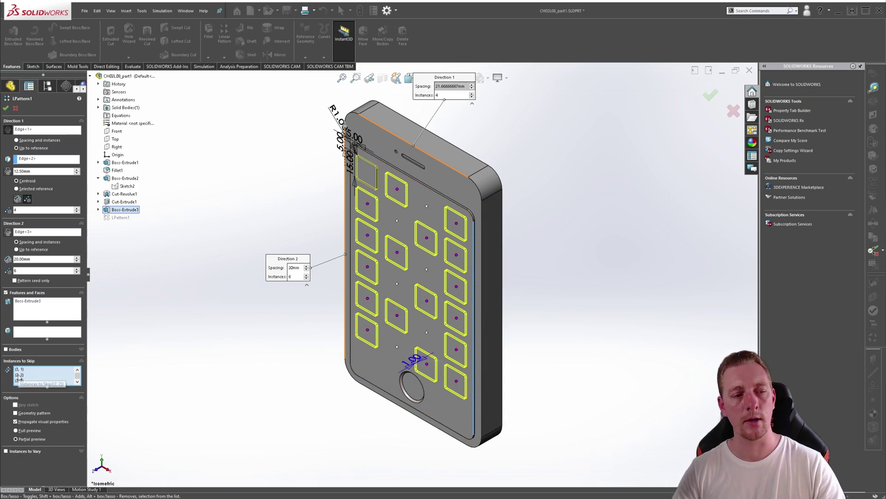
- Restore all six skipped instances and accept the complete 4×6 keypad pattern
{"action": "right_click", "coordinate": [18, 375]}
{"action": "left_click", "coordinate": [36, 388]}
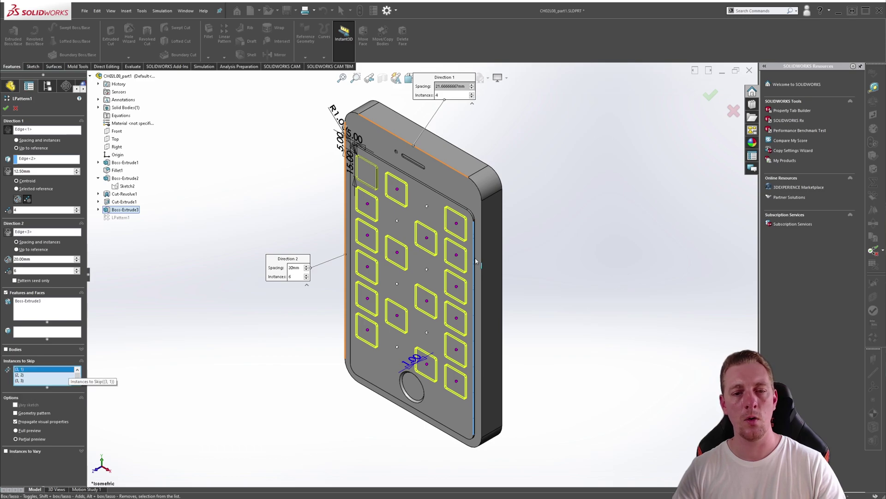
{"action": "left_click", "coordinate": [396, 221]}
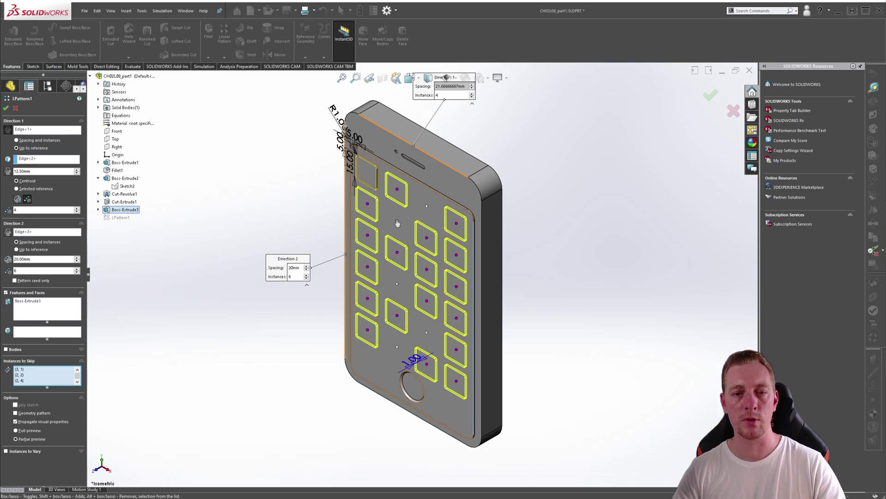
{"action": "left_click", "coordinate": [427, 209]}
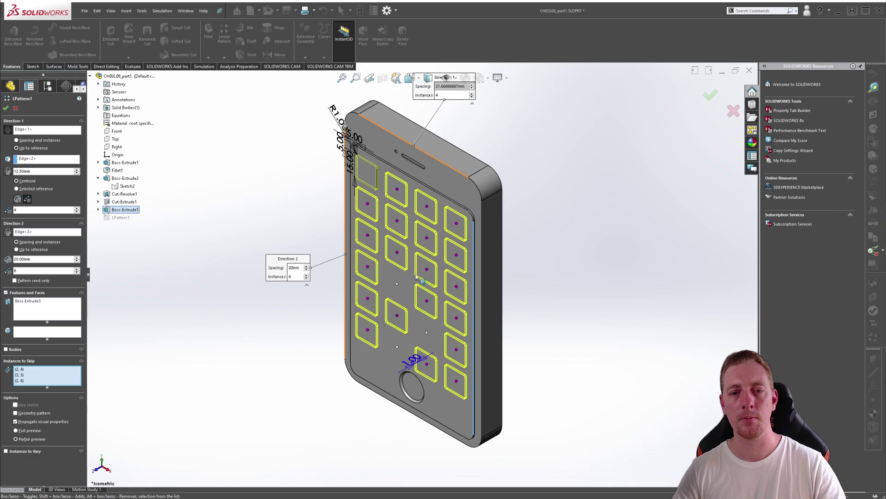
{"action": "left_click", "coordinate": [397, 284]}
{"action": "left_click", "coordinate": [427, 336]}
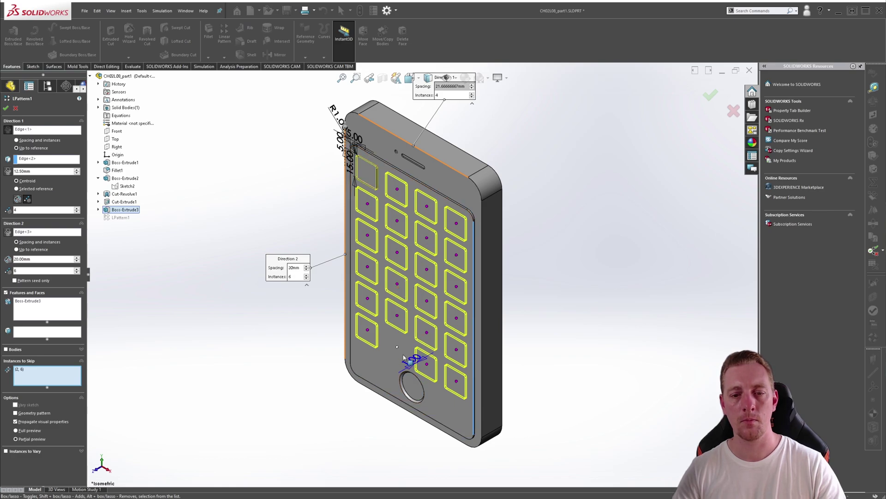
{"action": "left_click", "coordinate": [397, 347]}
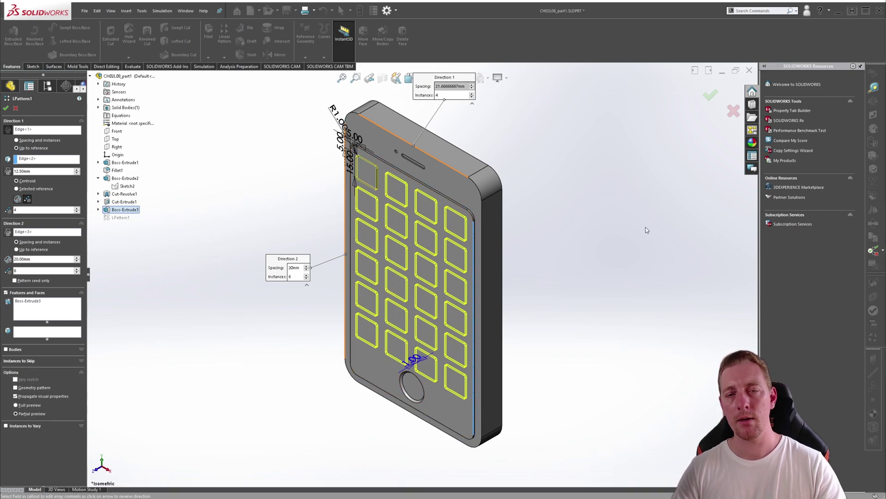
{"action": "key", "text": "Return"}
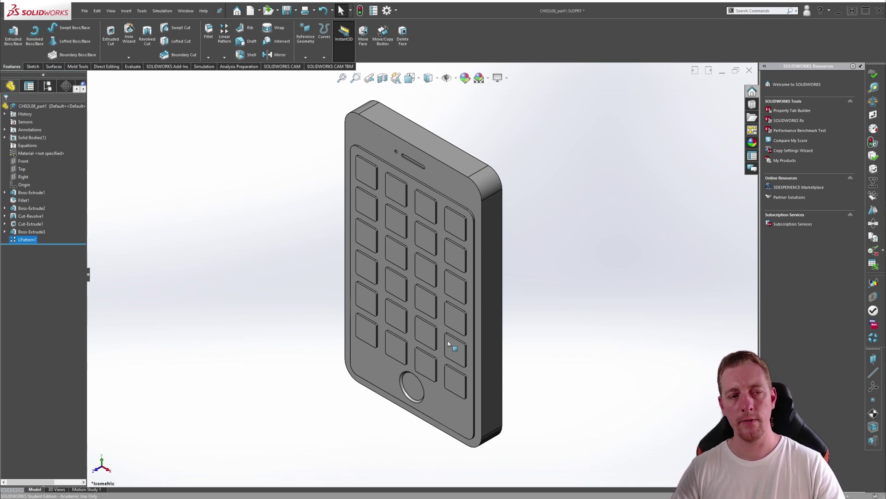
{"action": "left_click", "coordinate": [23, 239]}
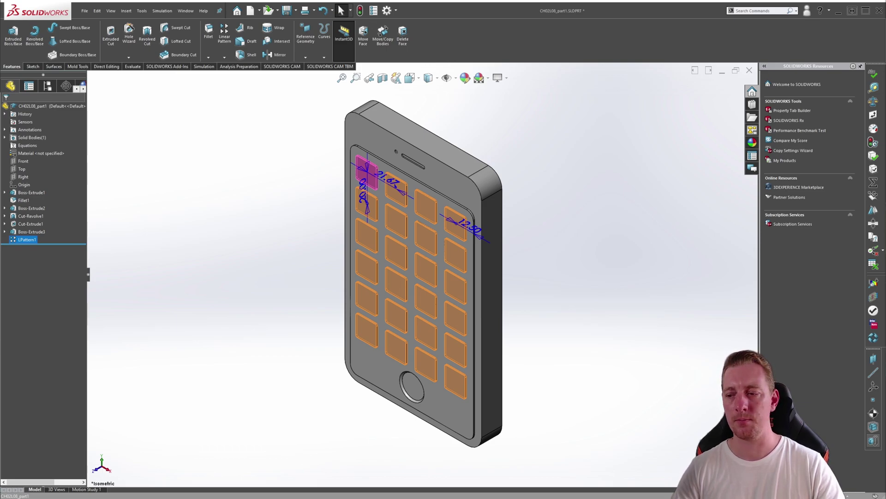
{"action": "left_click", "coordinate": [58, 262]}
{"action": "mouse_move", "coordinate": [22, 242]}
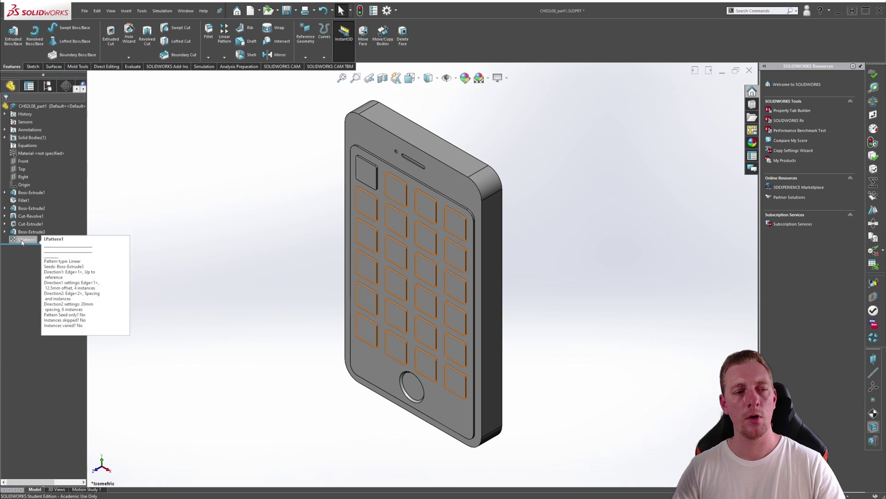
- Review the Display settings in System Options, then close the dialog
{"action": "left_click", "coordinate": [387, 11]}
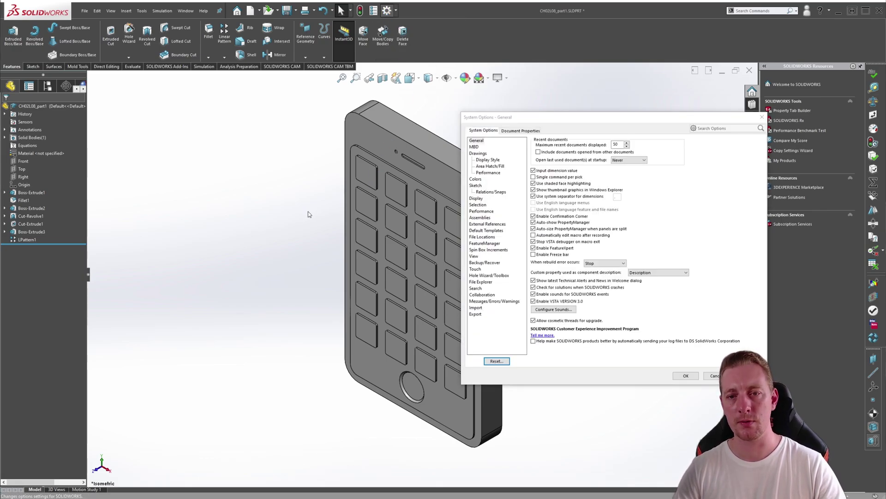
{"action": "left_click", "coordinate": [476, 198]}
{"action": "scroll", "coordinate": [592, 277], "scroll_direction": "down", "scroll_amount": 2}
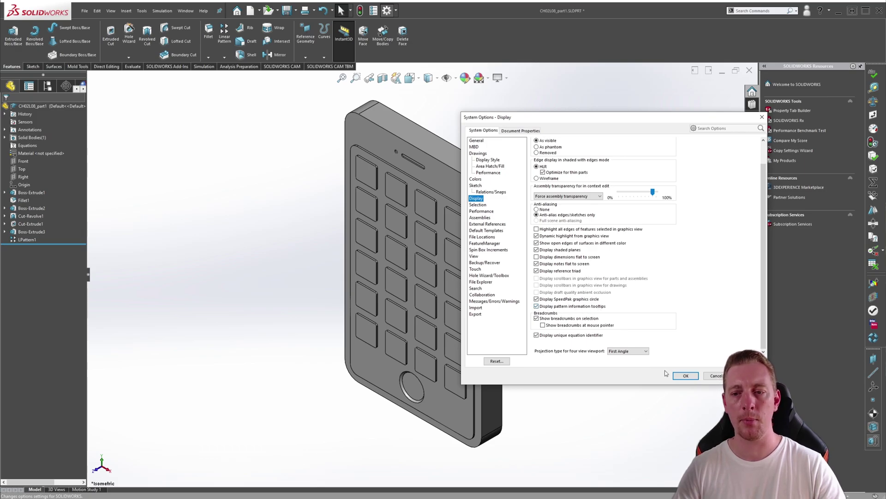
{"action": "left_click_drag", "start_coordinate": [679, 375], "coordinate": [594, 363]}
{"action": "key", "text": "Return"}
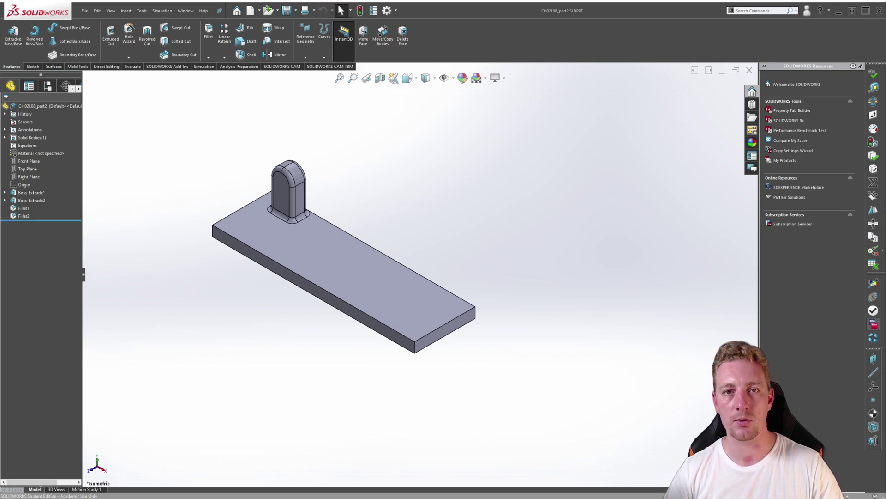
- Start a linear pattern of Boss-Extrude2, Fillet1 and Fillet2 on the plate
{"action": "left_click", "coordinate": [225, 34]}
{"action": "left_click", "coordinate": [30, 270]}
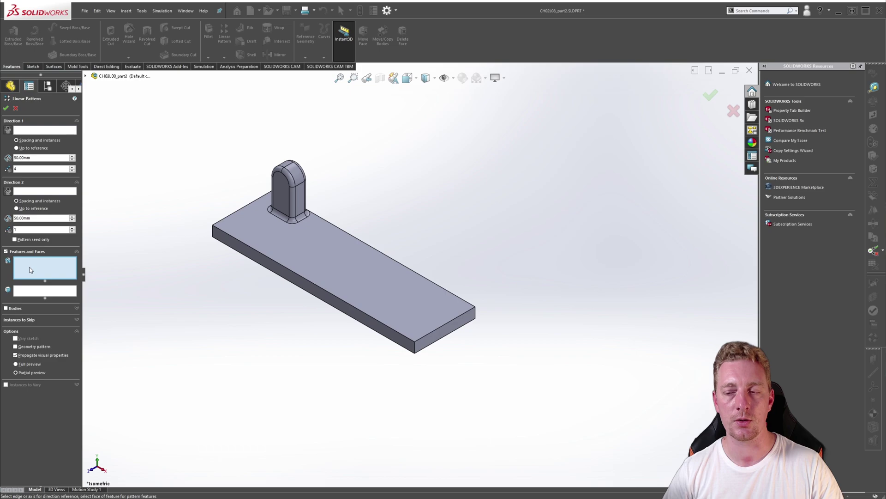
{"action": "left_click", "coordinate": [86, 75]}
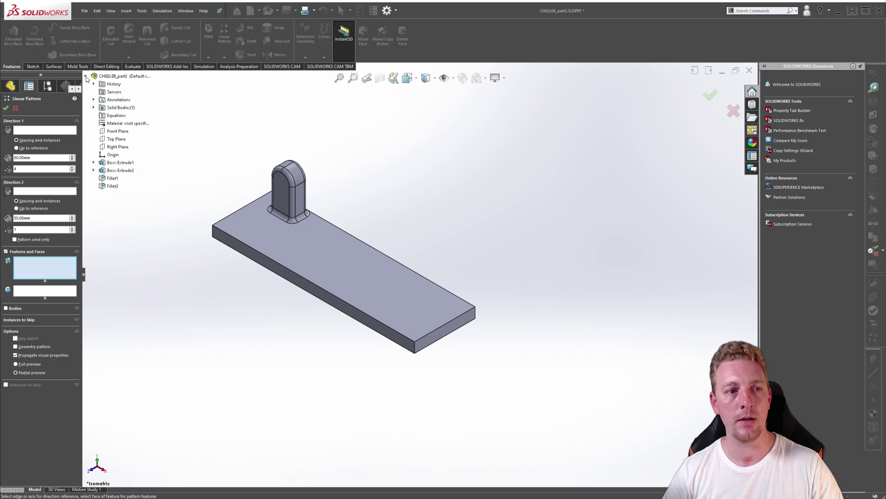
{"action": "left_click", "coordinate": [113, 170]}
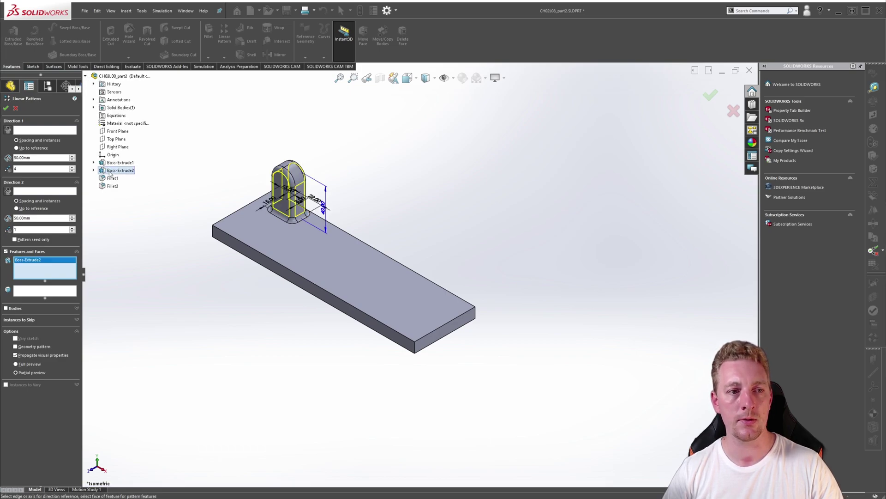
{"action": "left_click", "coordinate": [112, 179]}
{"action": "left_click", "coordinate": [112, 187]}
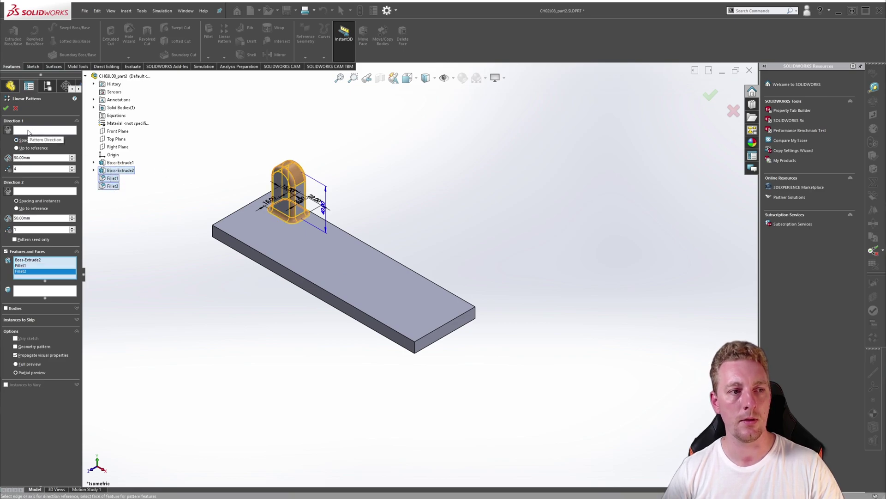
- Use the plate's long back edge as Direction 1 with 40 mm spacing
{"action": "left_click", "coordinate": [26, 131]}
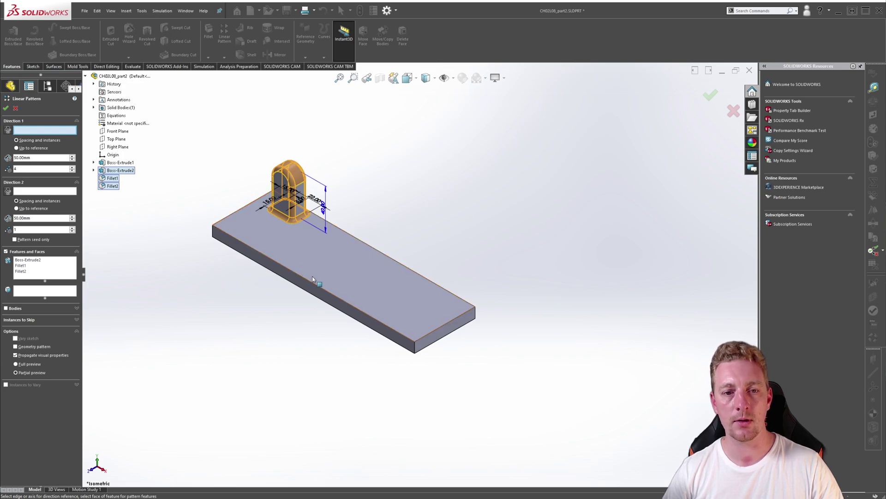
{"action": "left_click", "coordinate": [378, 252]}
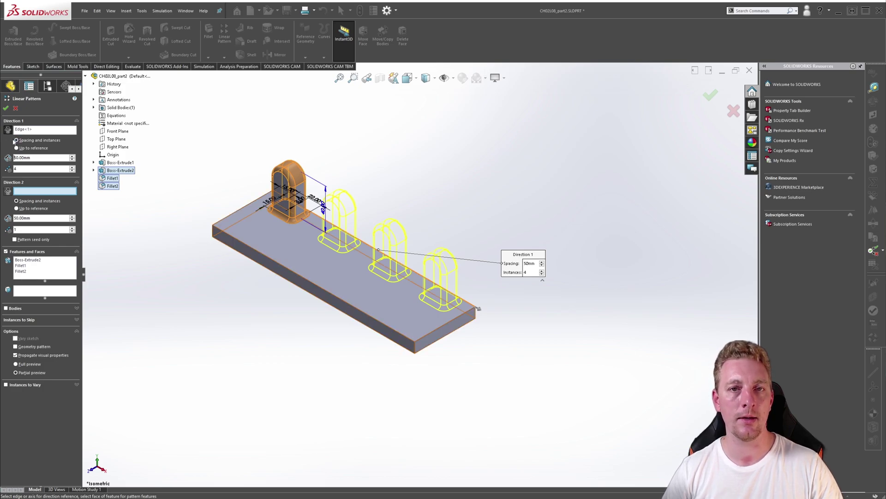
{"action": "double_click", "coordinate": [27, 157]}
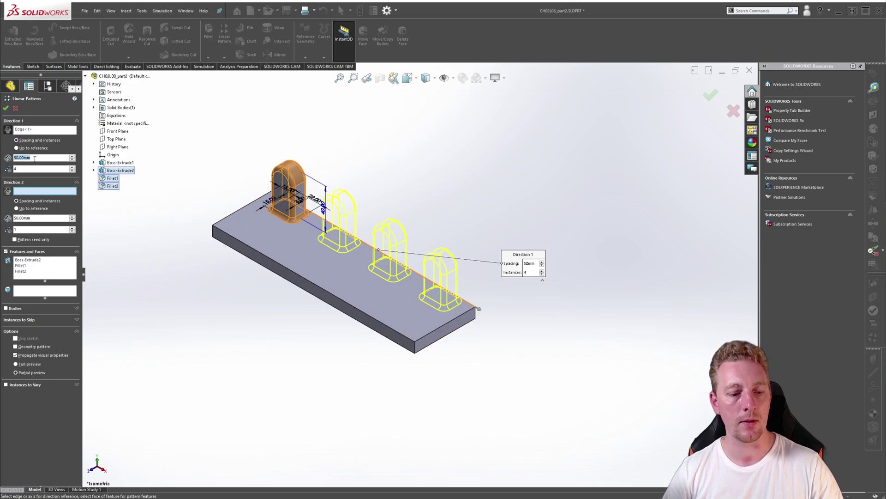
{"action": "type", "text": "40"}
{"action": "key", "text": "Tab"}
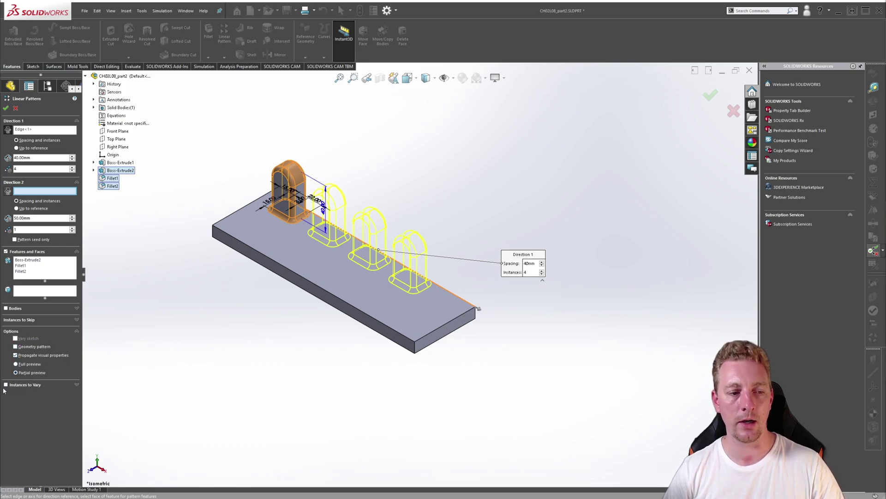
- Enable Instances to Vary and set a 10 mm spacing increment for Direction 1
{"action": "left_click", "coordinate": [7, 385]}
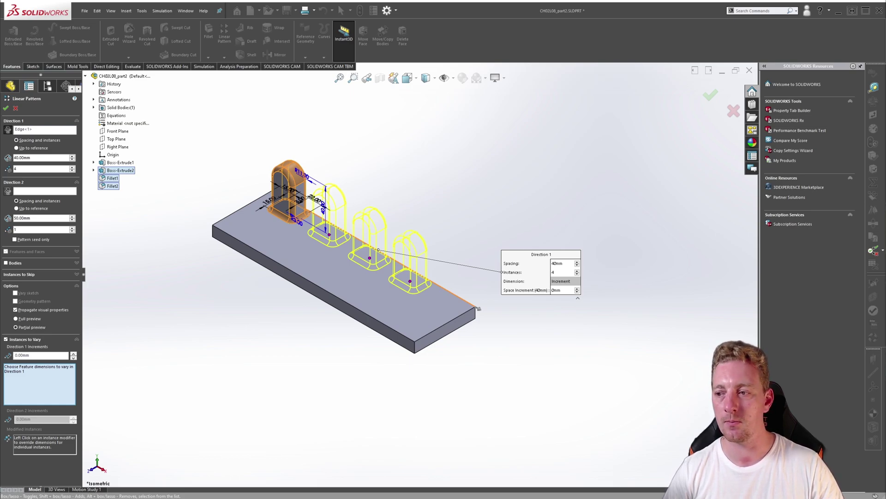
{"action": "left_click", "coordinate": [43, 356]}
{"action": "type", "text": "10"}
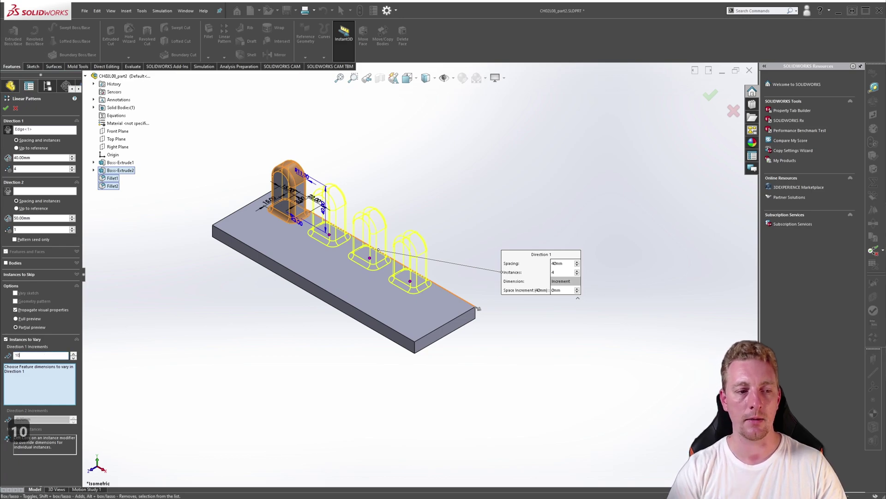
{"action": "key", "text": "Return"}
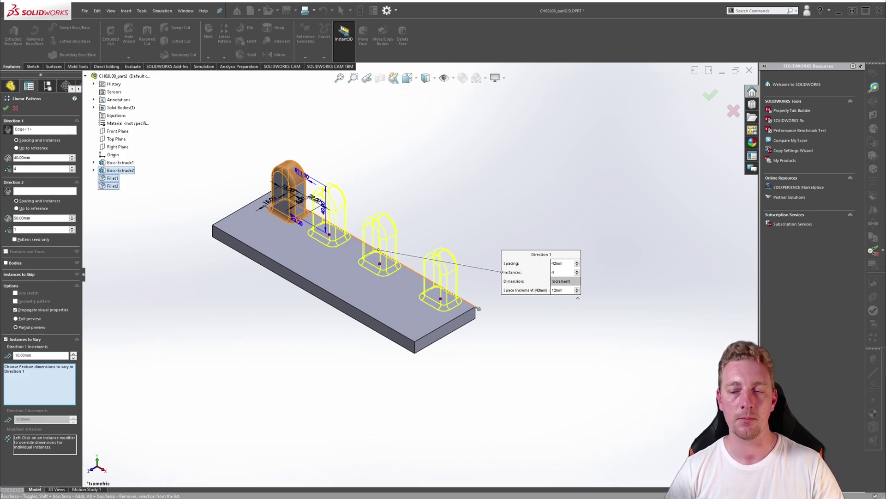
- Add the seed boss's 15 mm sketch dimension and 40 mm height to Instances to Vary
{"action": "scroll", "coordinate": [473, 171], "scroll_direction": "down", "scroll_amount": 5}
{"action": "scroll", "coordinate": [360, 240], "scroll_direction": "down", "scroll_amount": 2}
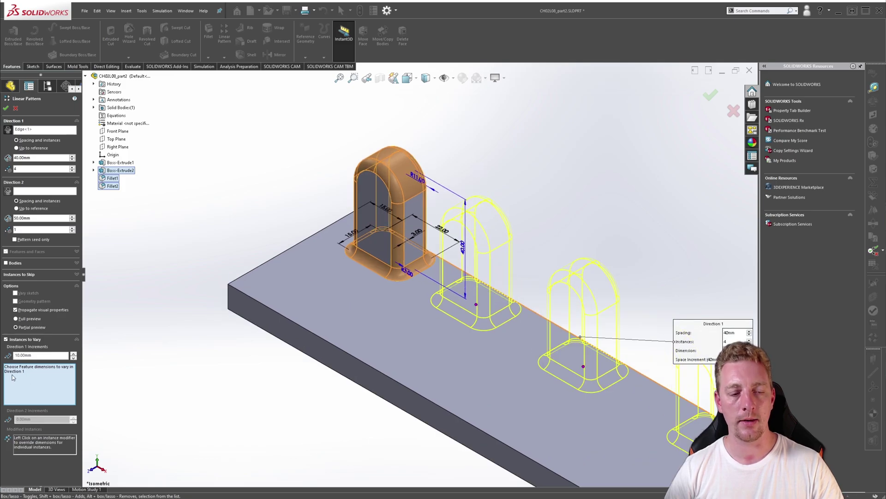
{"action": "left_click", "coordinate": [349, 238]}
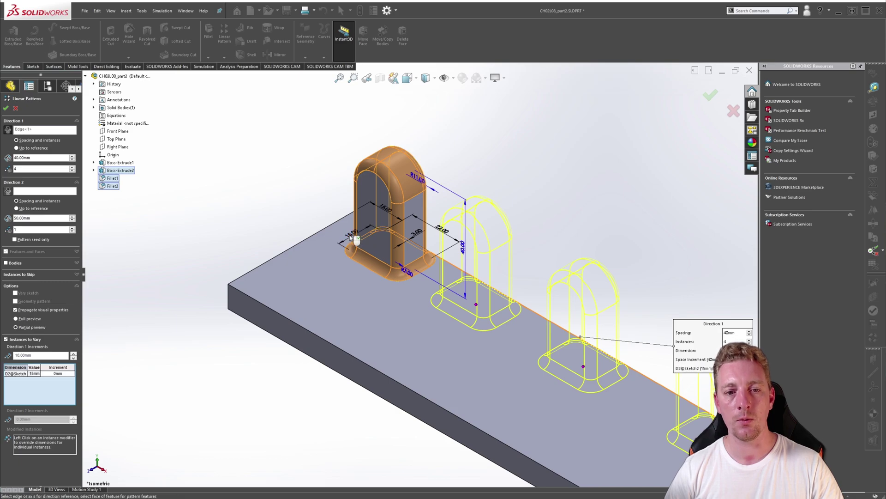
{"action": "left_click", "coordinate": [464, 249]}
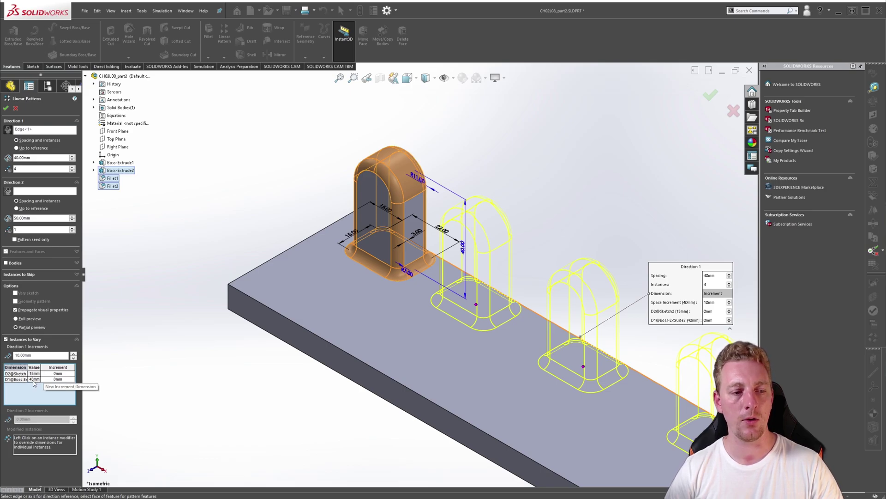
- Set per-instance increments of 5 mm for the sketch dimension and 10 mm for the height
{"action": "left_click", "coordinate": [51, 374]}
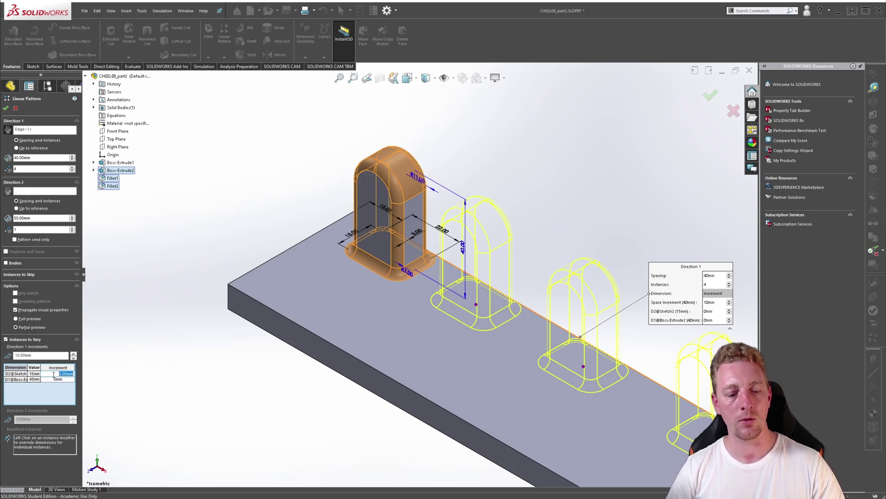
{"action": "type", "text": "5"}
{"action": "key", "text": "Tab"}
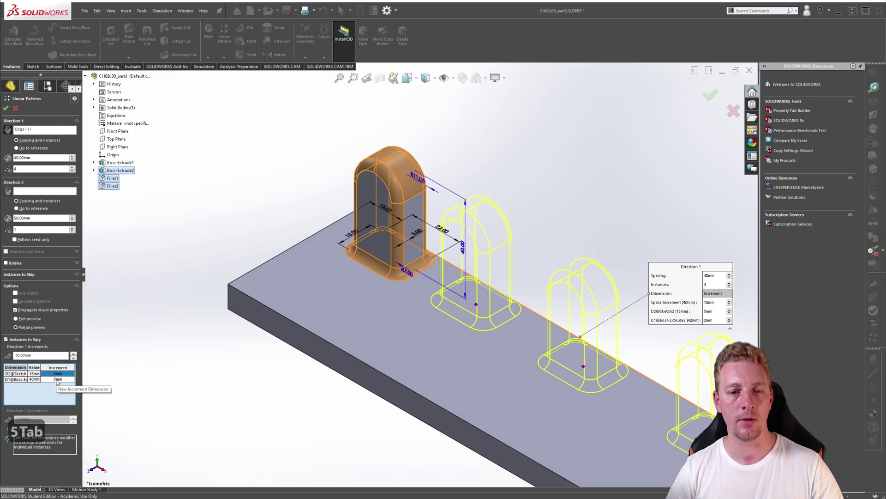
{"action": "left_click", "coordinate": [57, 379]}
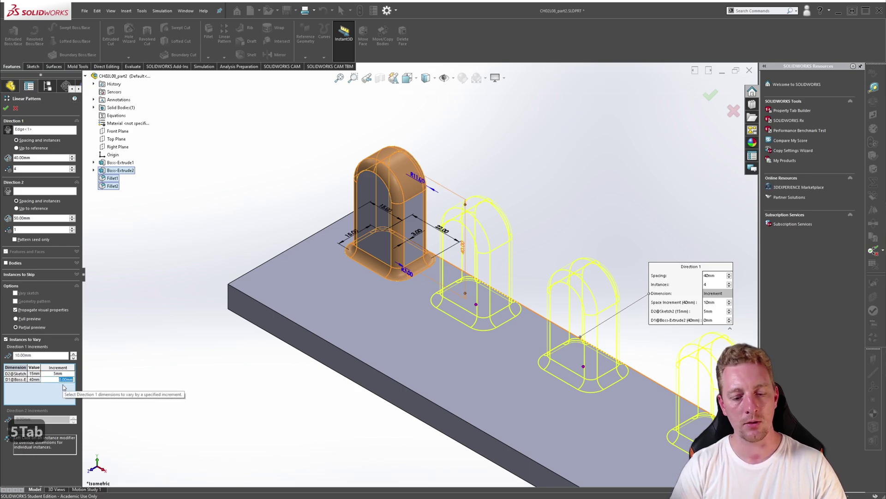
{"action": "type", "text": "10"}
{"action": "key", "text": "Tab"}
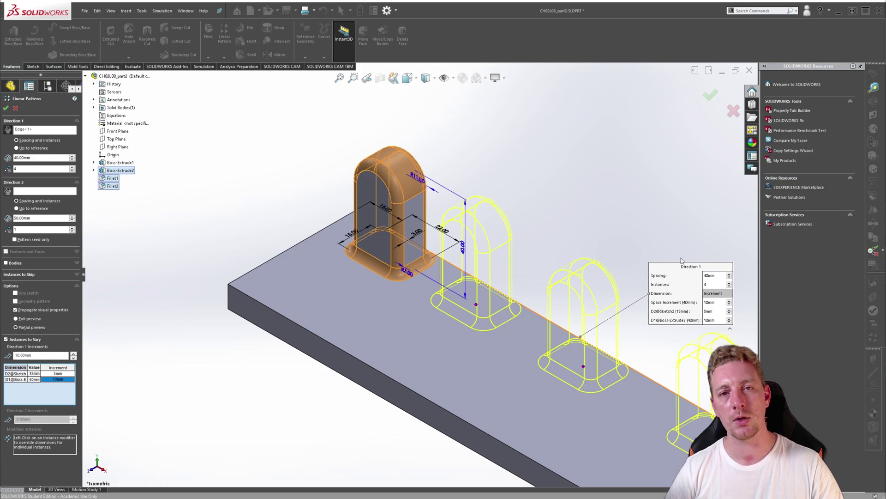
{"action": "left_click_drag", "start_coordinate": [675, 257], "coordinate": [657, 222]}
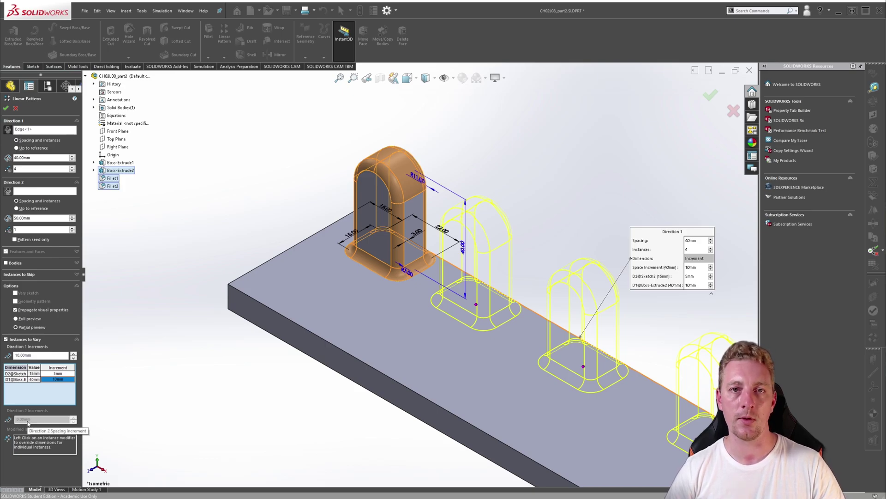
- Accept LPattern1 and view the four progressively larger bosses in isometric
{"action": "left_click", "coordinate": [711, 95]}
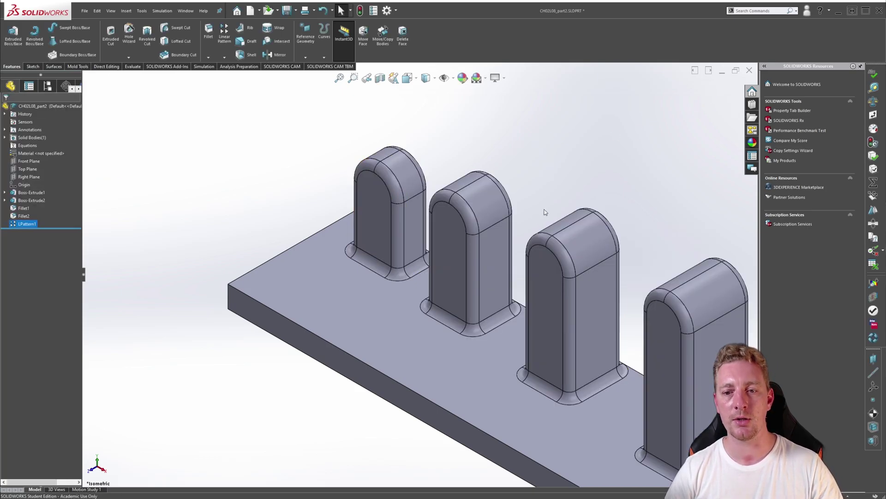
{"action": "key", "text": "ctrl+7"}
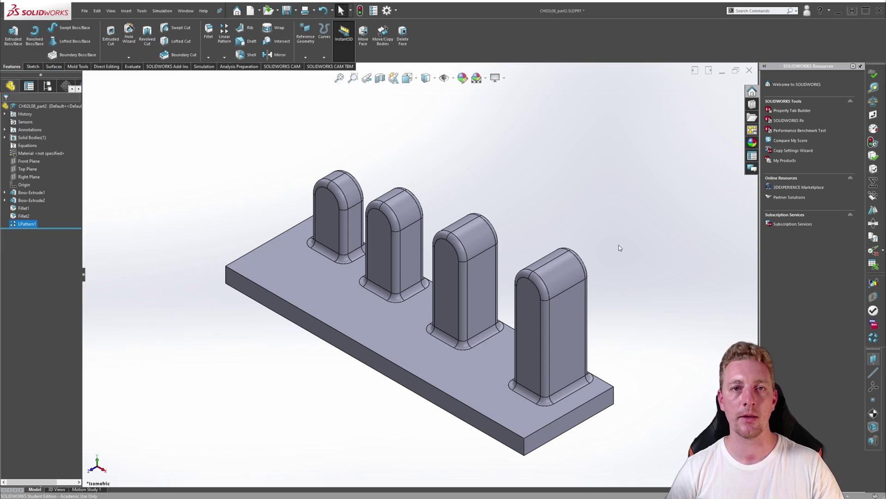
- Edit LPattern1 and bring up the instance options for the second boss
{"action": "left_click", "coordinate": [12, 225]}
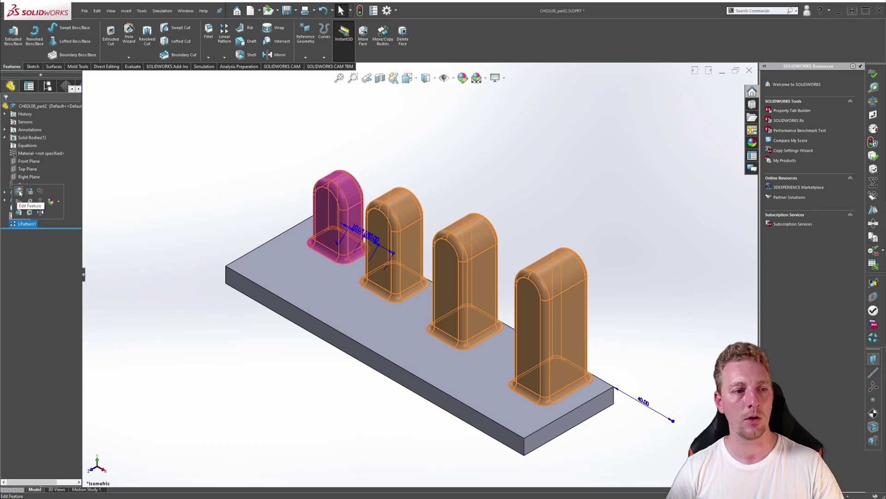
{"action": "left_click", "coordinate": [18, 192]}
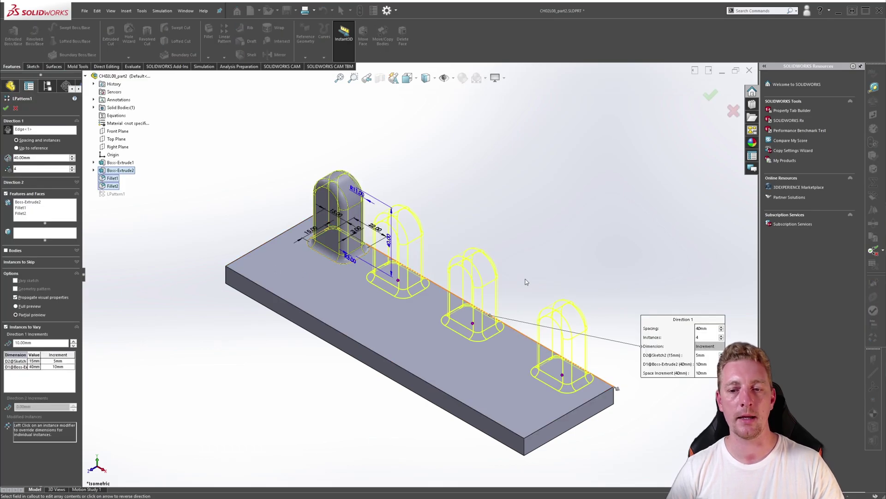
{"action": "left_click_drag", "start_coordinate": [683, 319], "coordinate": [646, 238]}
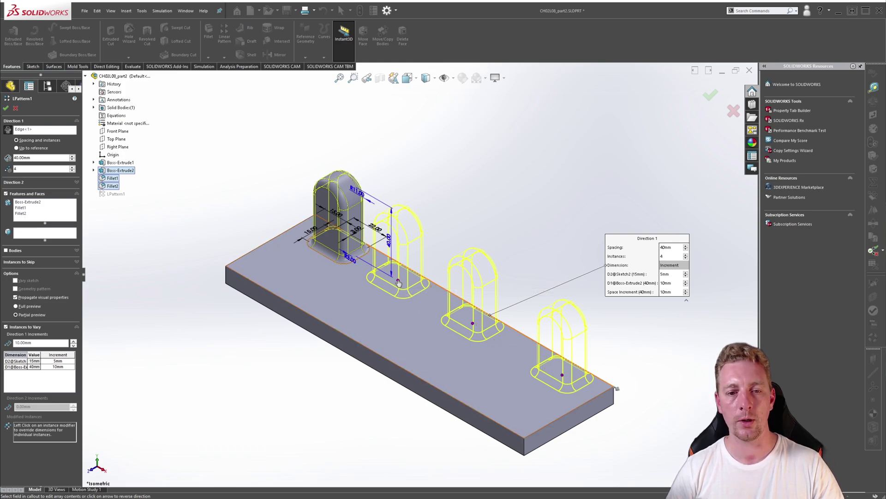
{"action": "left_click", "coordinate": [398, 282]}
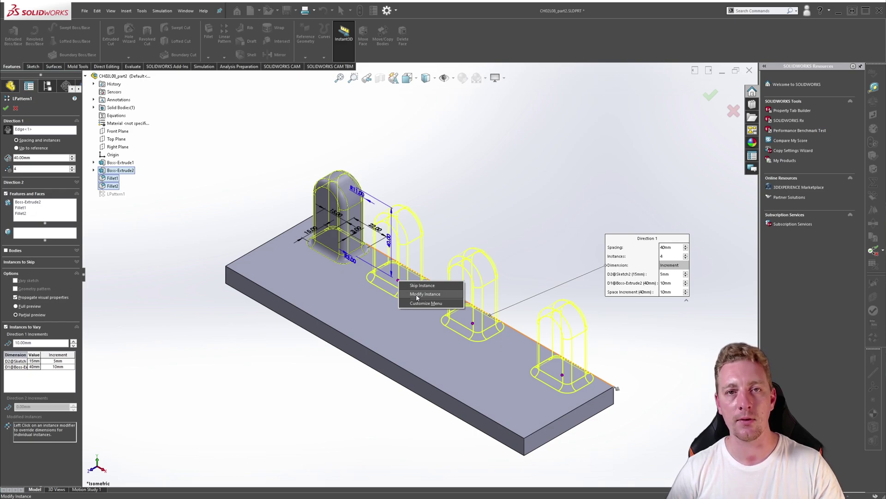
- Override the second boss with a 40 mm sketch dimension (D2@Sketch2) and 60 mm height (D1@Boss-Extrude2)
{"action": "left_click", "coordinate": [414, 298]}
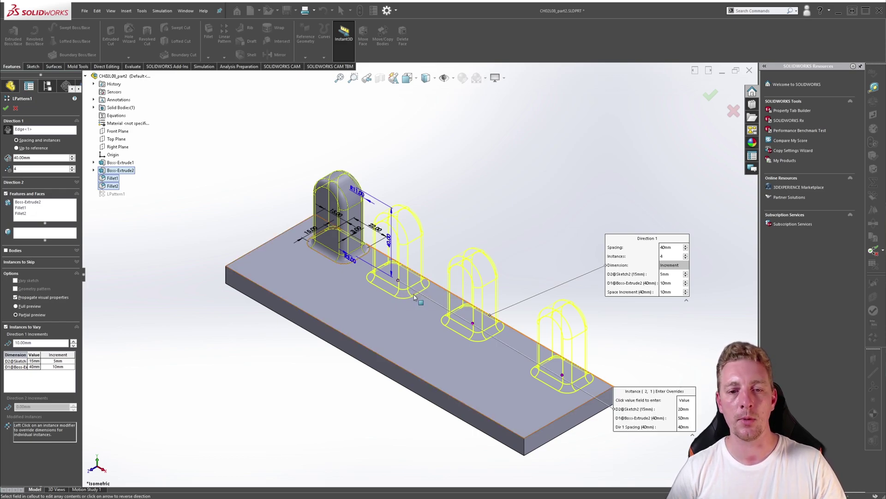
{"action": "left_click_drag", "start_coordinate": [608, 389], "coordinate": [353, 336]}
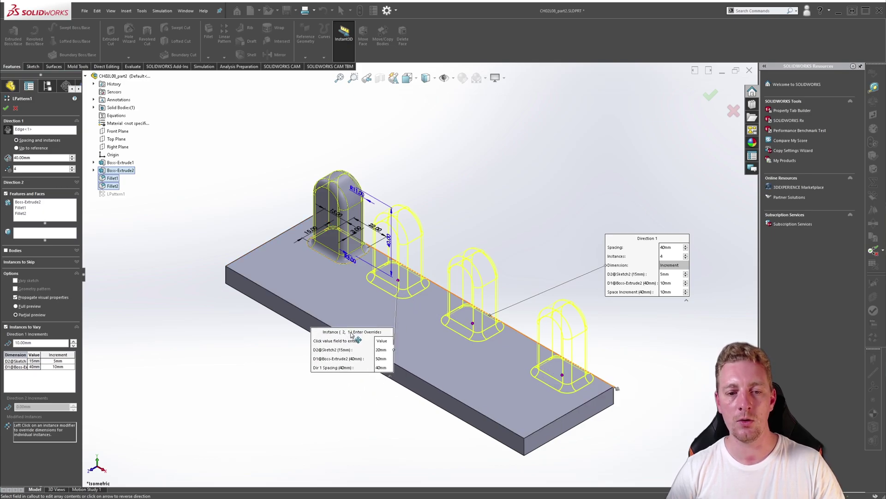
{"action": "left_click", "coordinate": [382, 350]}
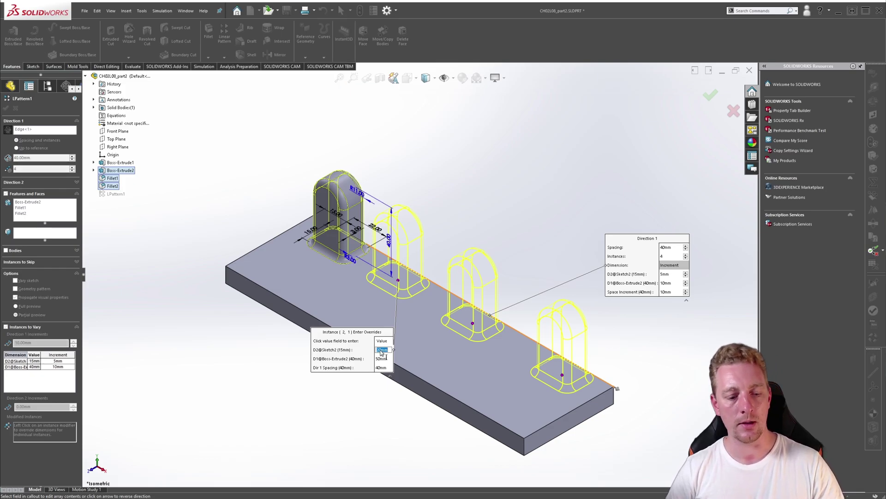
{"action": "type", "text": "40"}
{"action": "key", "text": "Tab"}
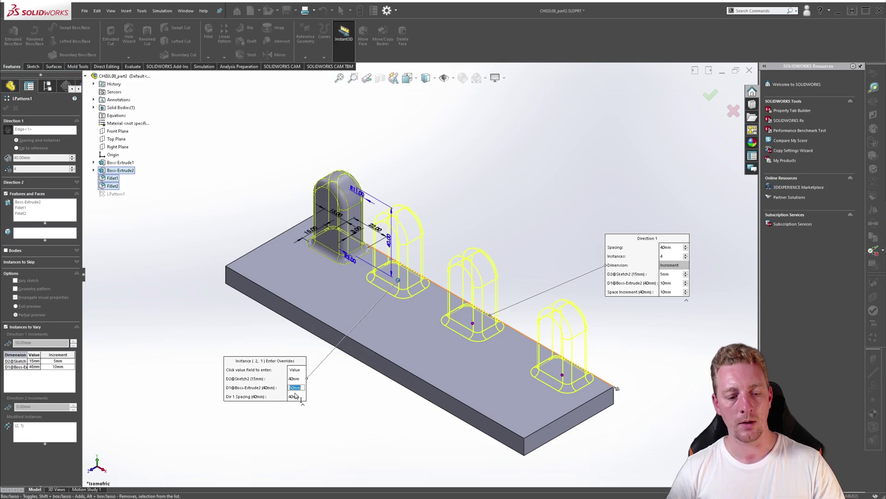
{"action": "type", "text": "60"}
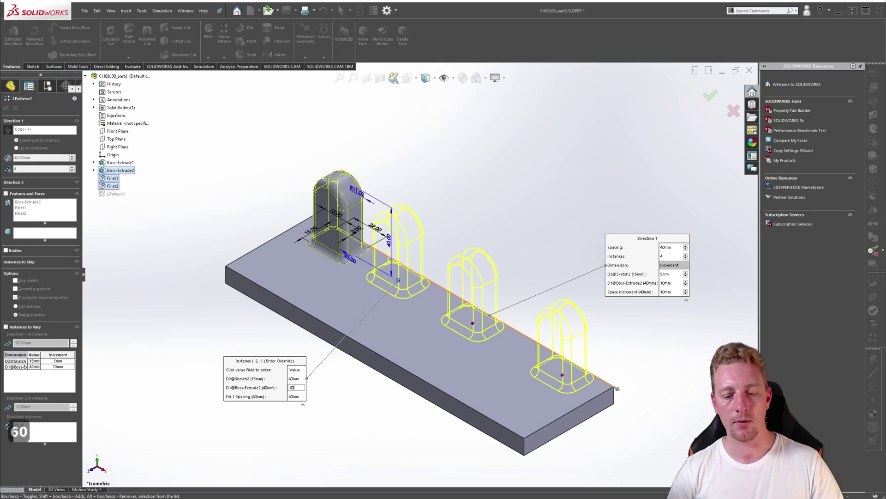
{"action": "key", "text": "Return"}
{"action": "key", "text": "Return"}
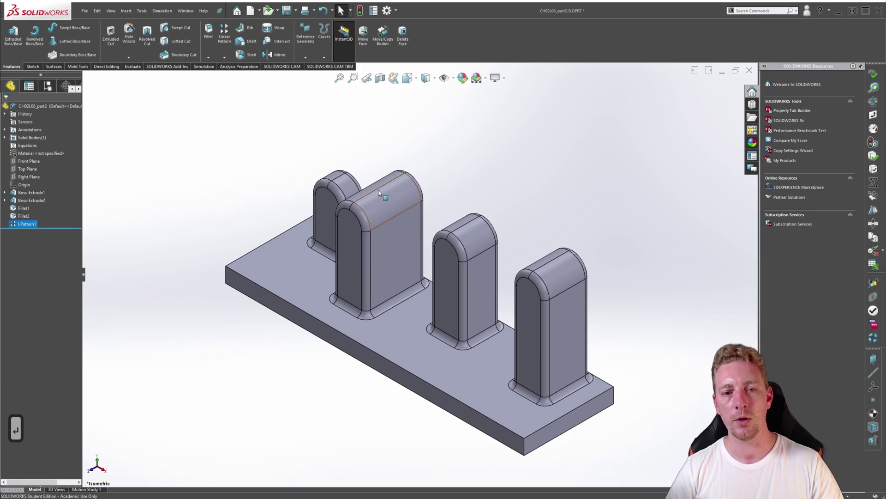